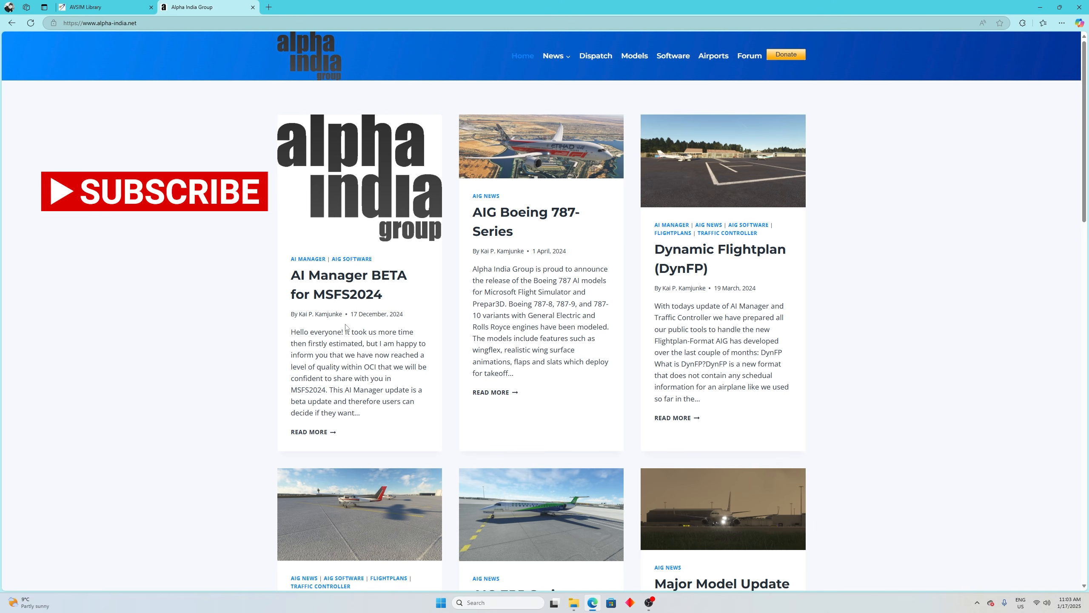
Step: Download AIG_AIManager_1.3.0.5.zip from the GitHub release linked in the AI Manager BETA for MSFS2024 article
click(342, 296)
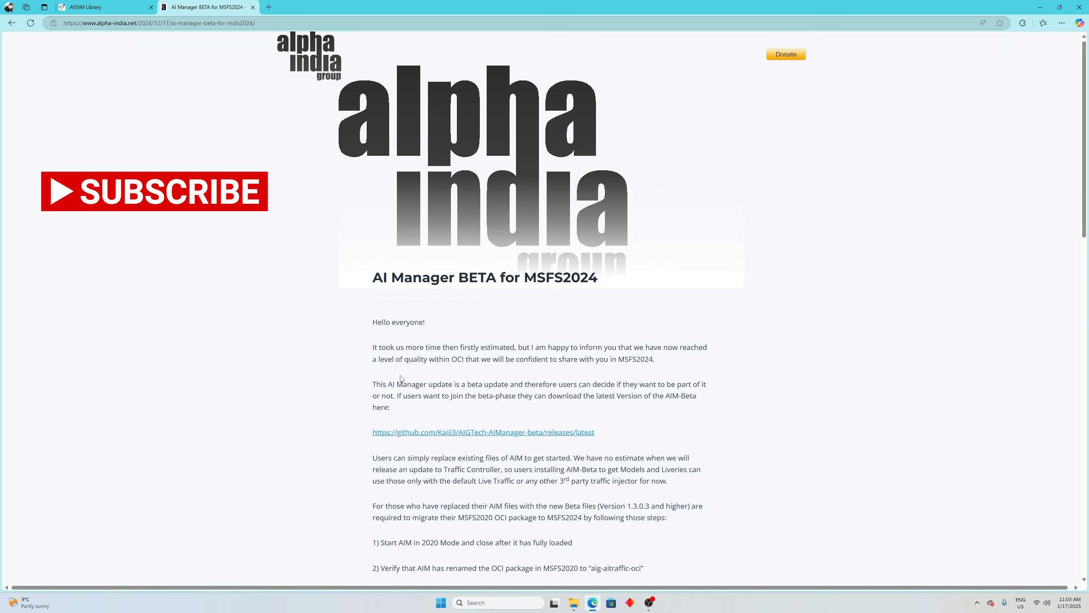
scroll(429, 382, down, 4)
scroll(628, 387, up, 3)
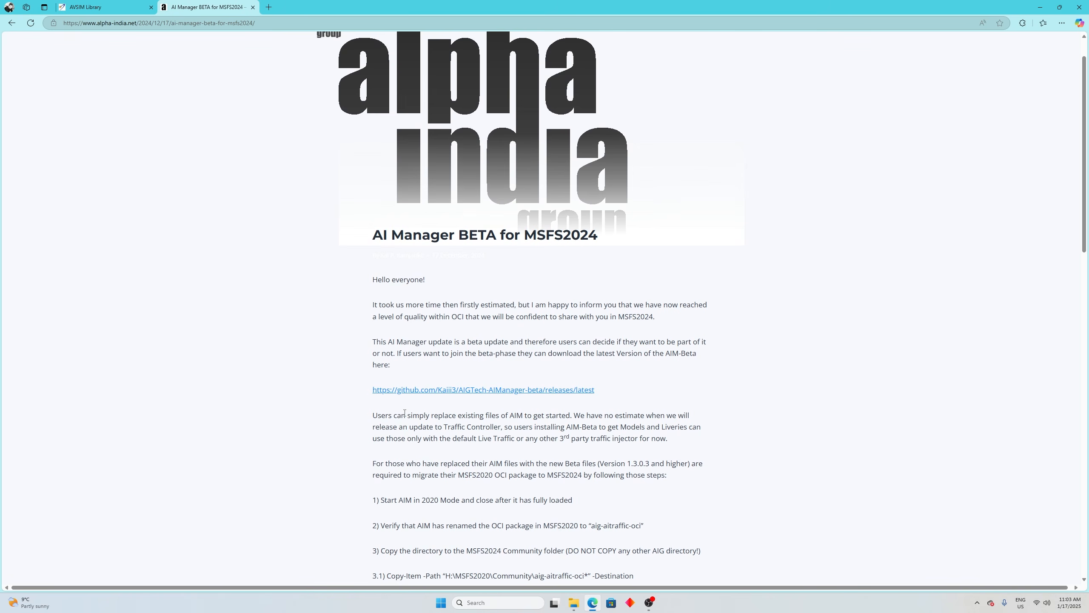
click(479, 391)
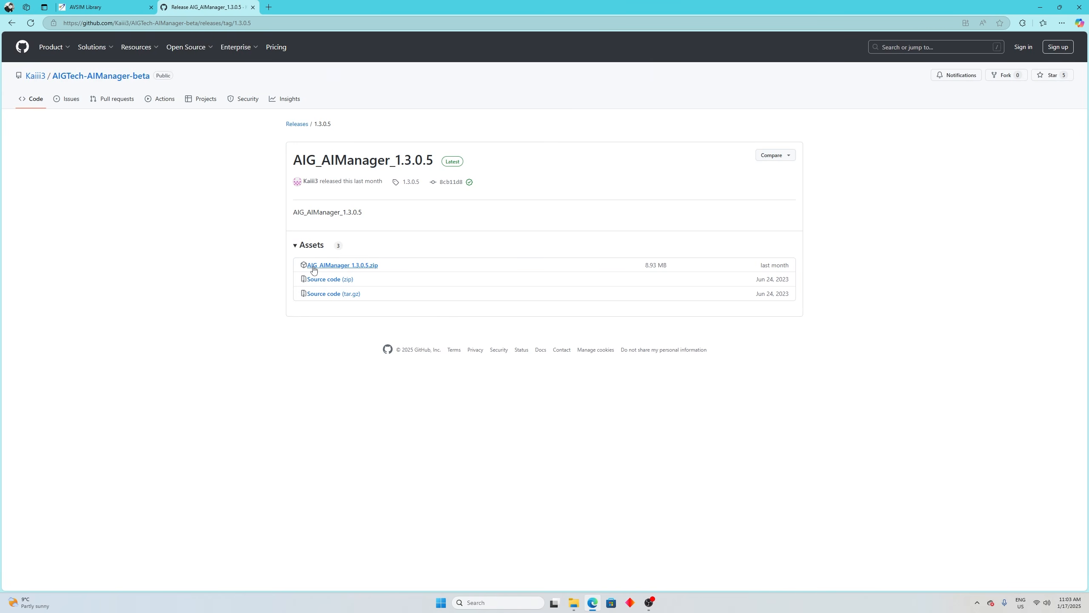
click(353, 267)
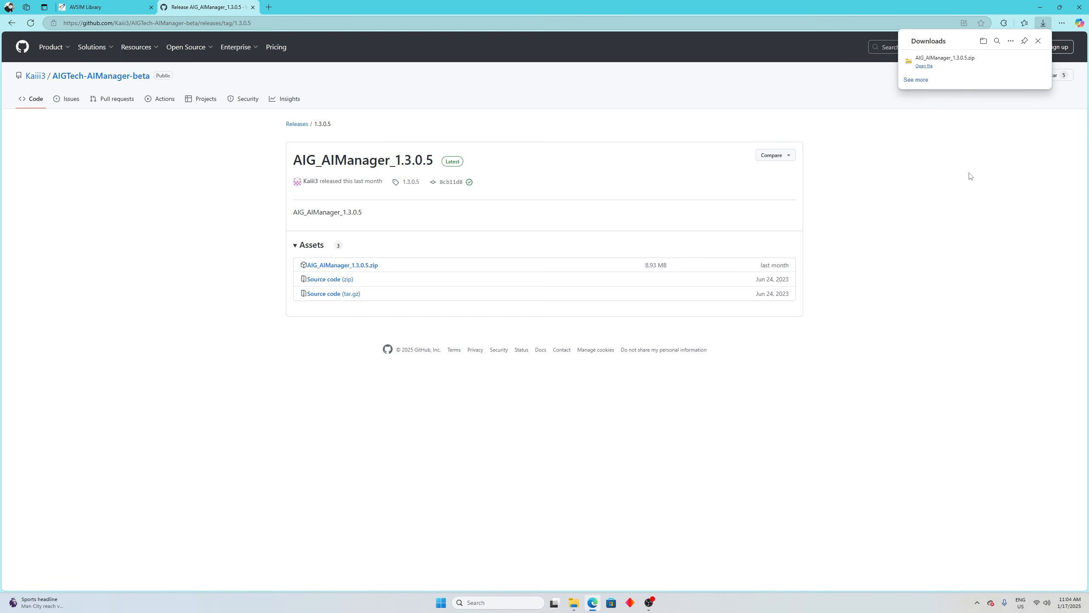
Step: Show the downloaded AIG_AIManager_1.3.0.5 archive in its folder, extract it there, and open the extracted folder
mouse_move(980, 66)
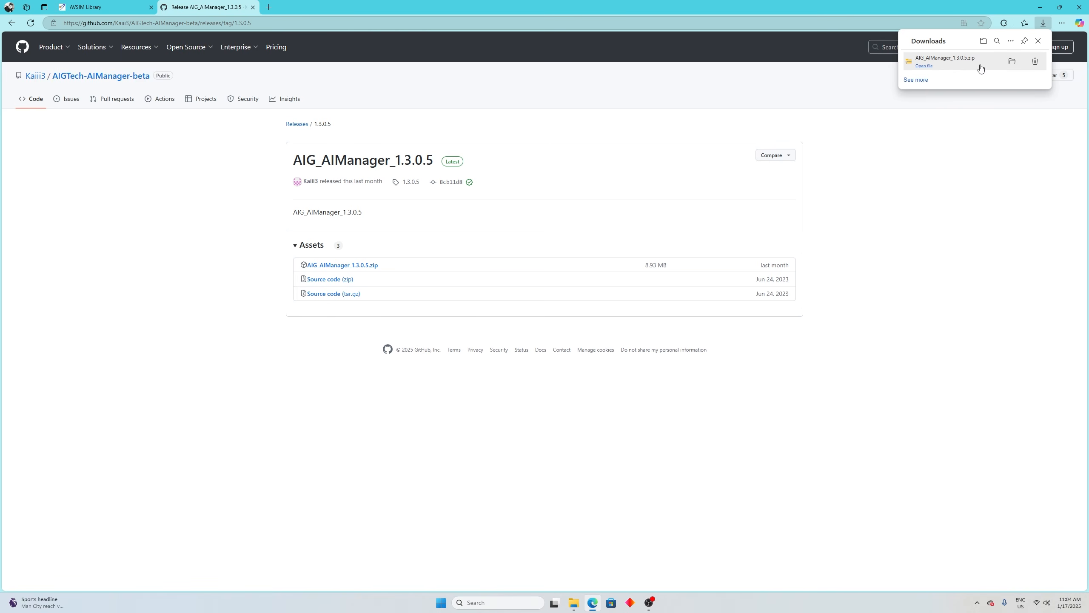
click(1012, 65)
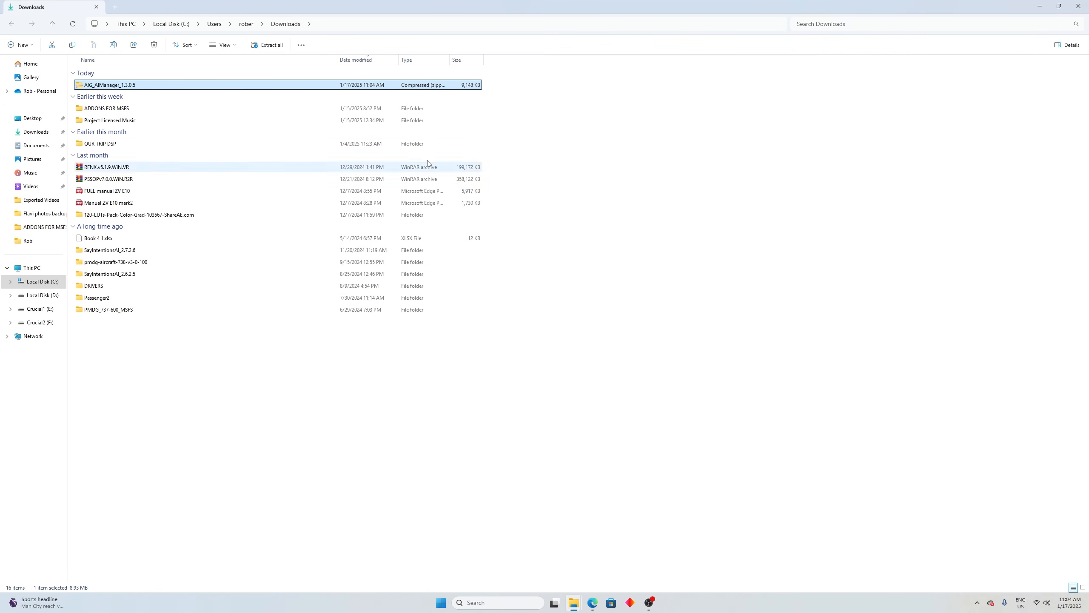
right_click(118, 89)
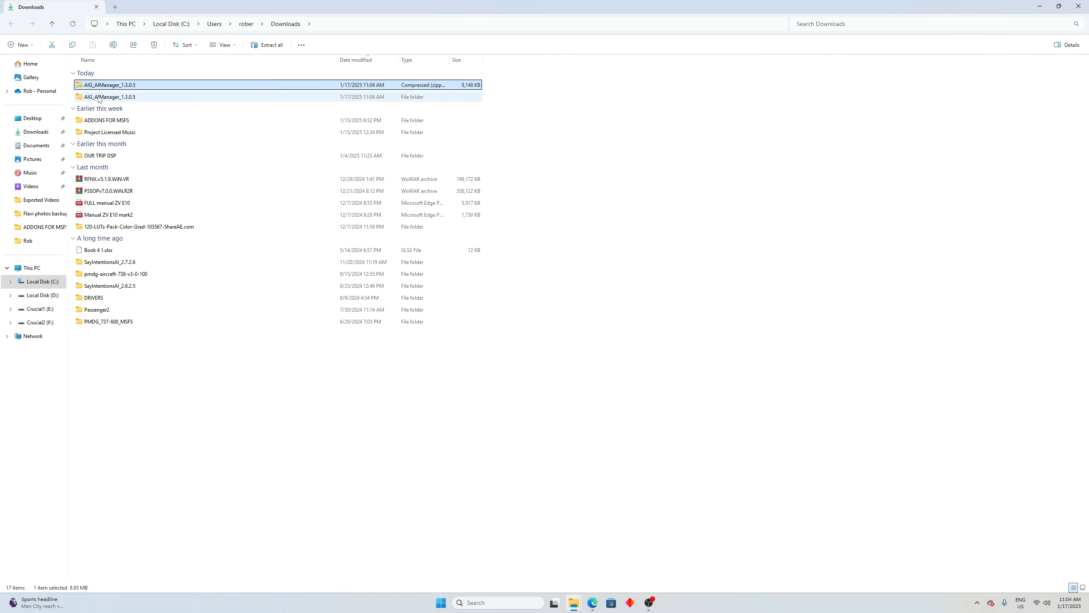
double_click(99, 98)
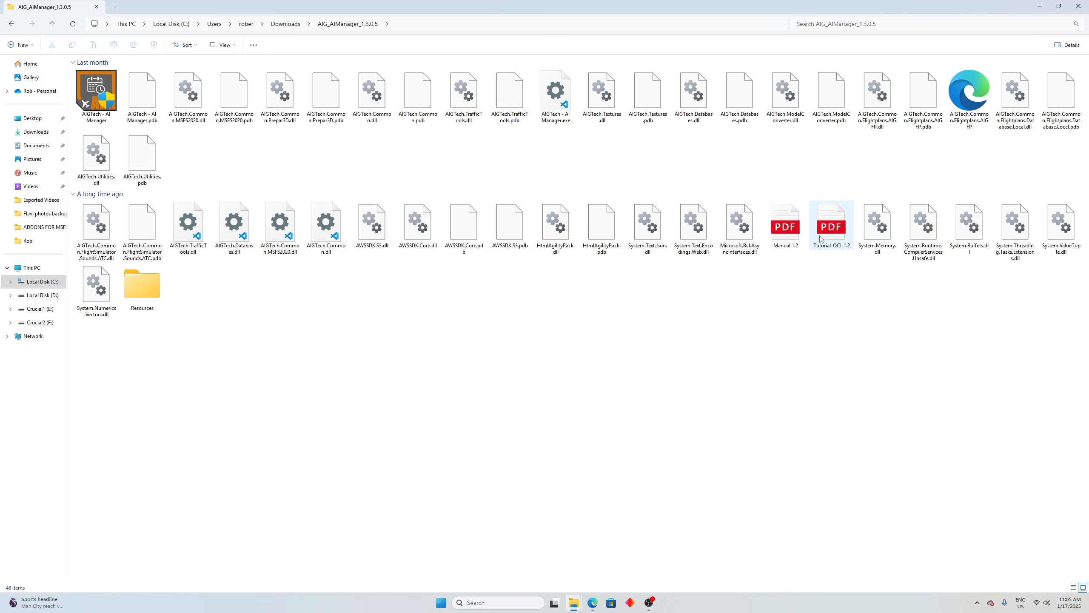
Step: Launch AIGTech - AI Manager from the extracted folder and start it for the MSFS2024 simulator
mouse_move(820, 240)
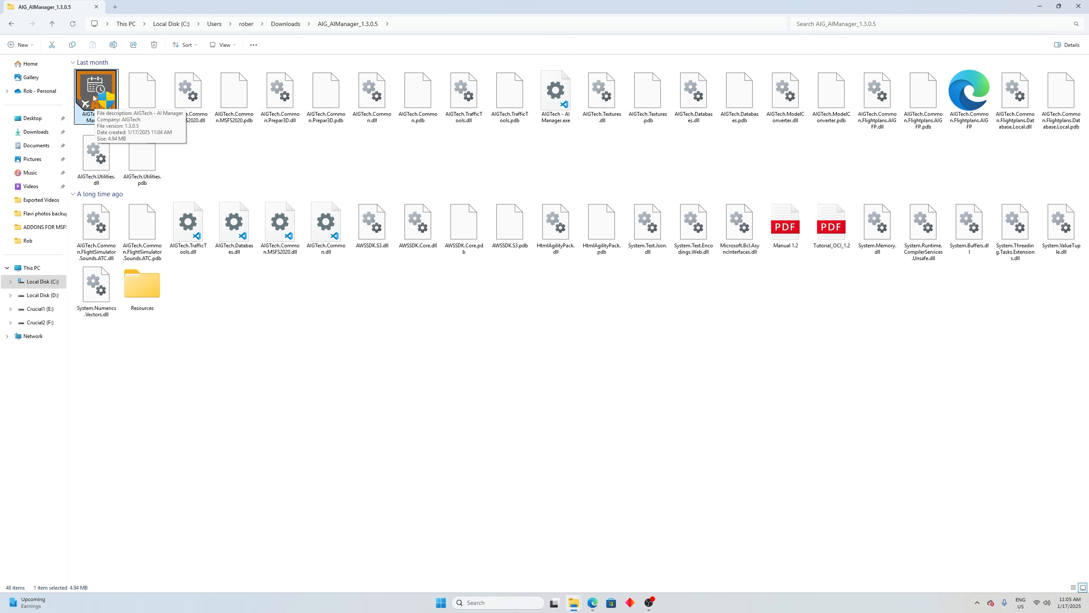
double_click(92, 95)
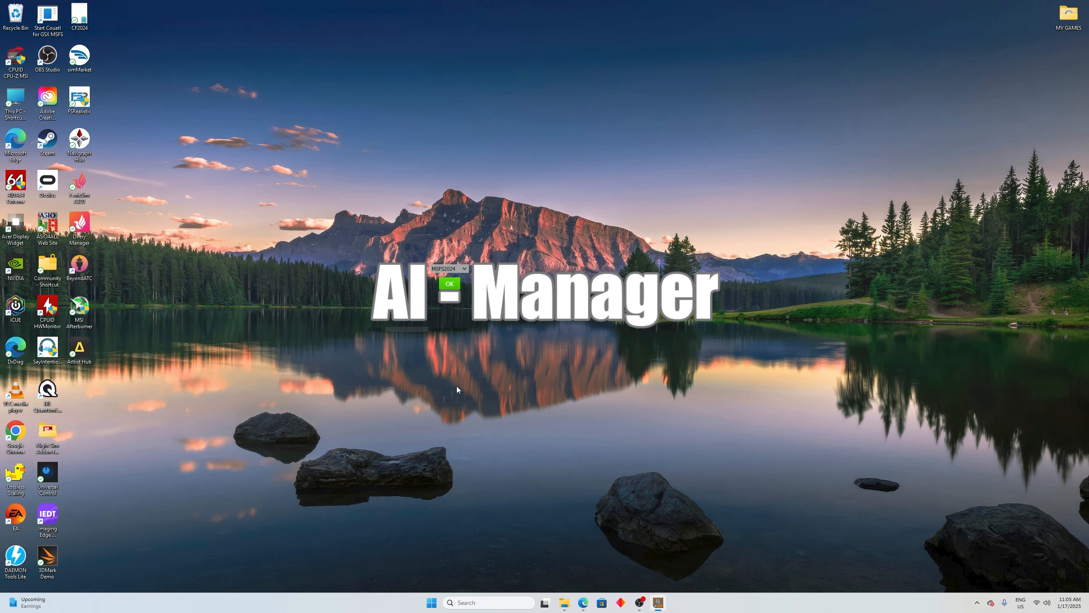
click(464, 269)
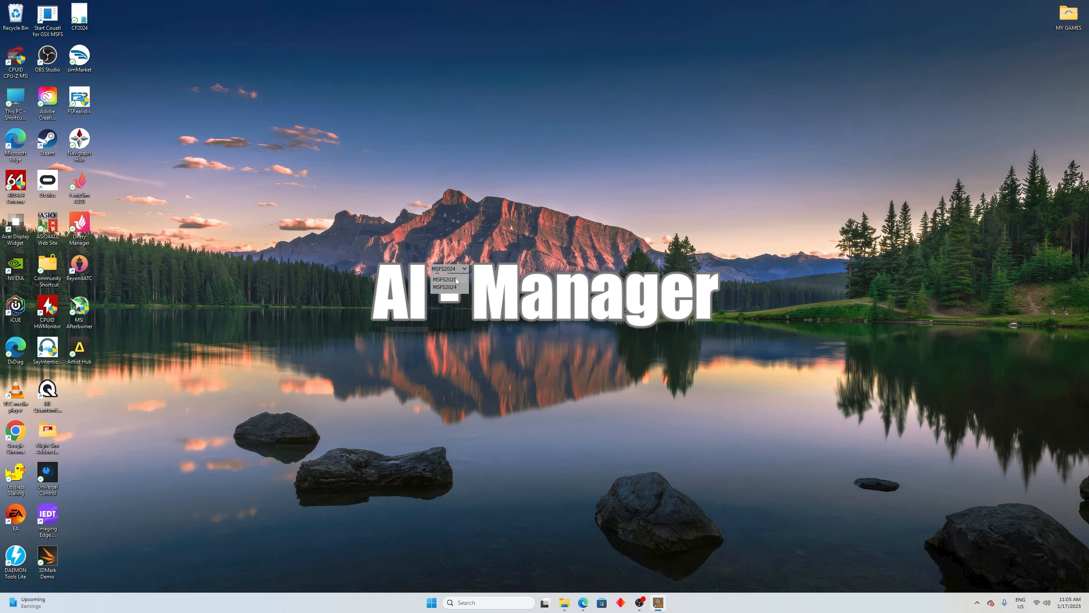
click(451, 288)
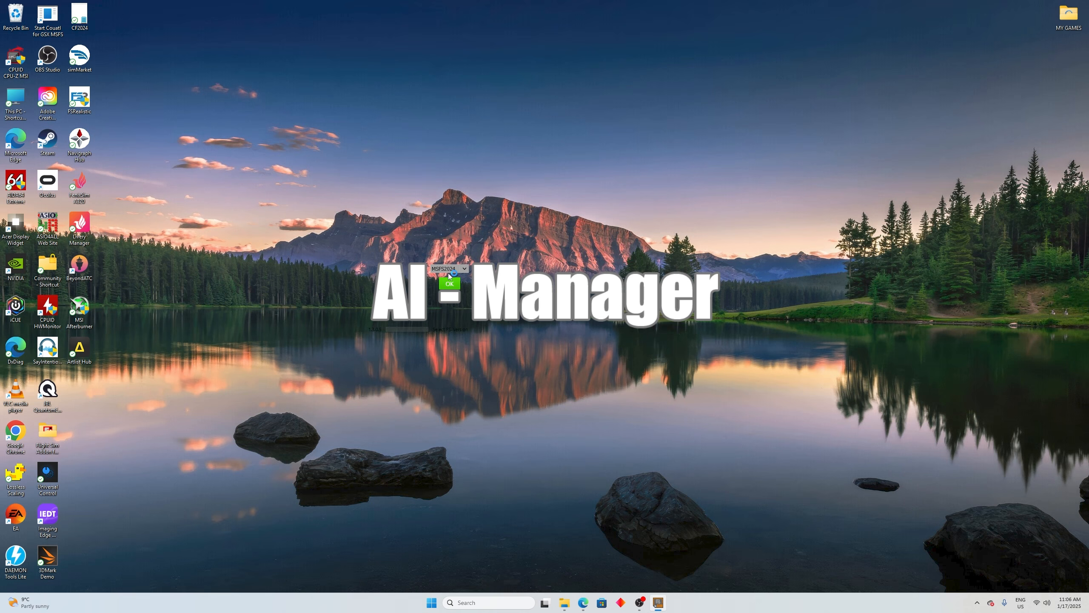
click(465, 269)
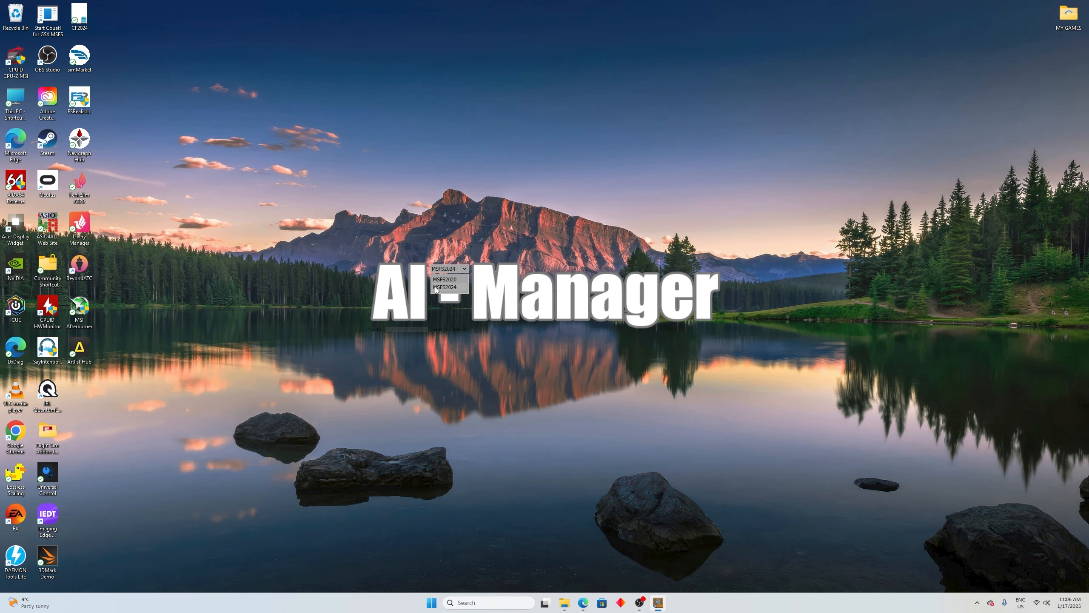
click(441, 287)
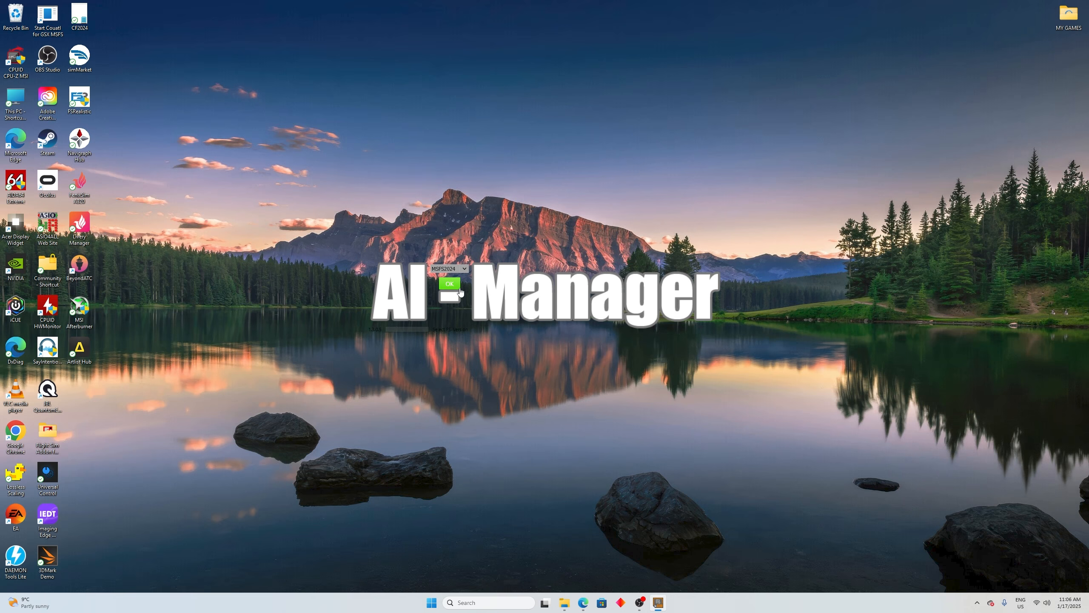
click(458, 288)
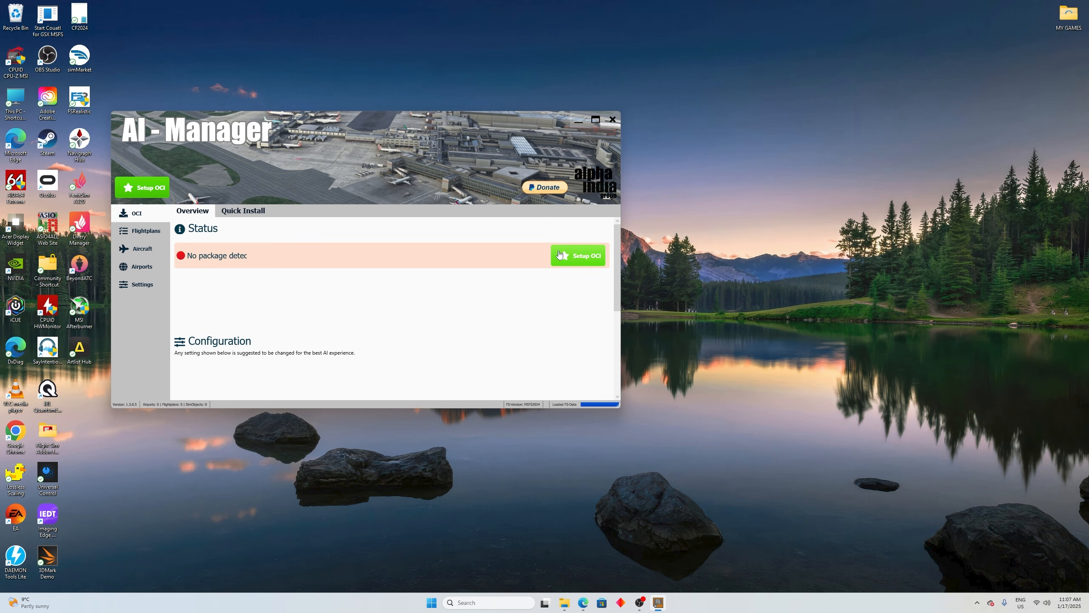
Step: Maximize AI Manager, start the OCI setup, and continue past the introduction to the Locations page
click(596, 119)
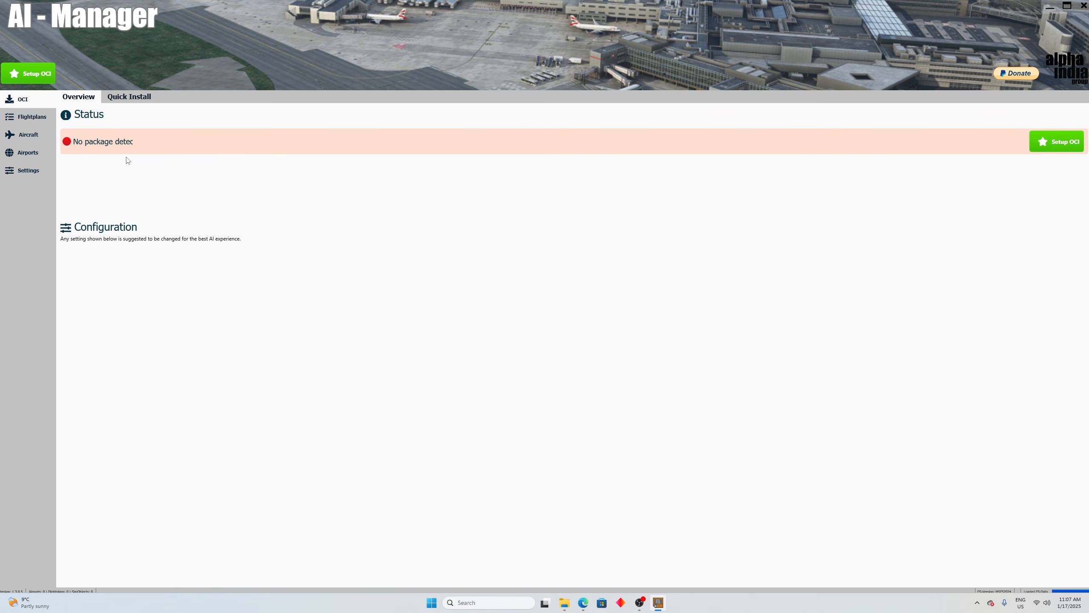
click(1071, 150)
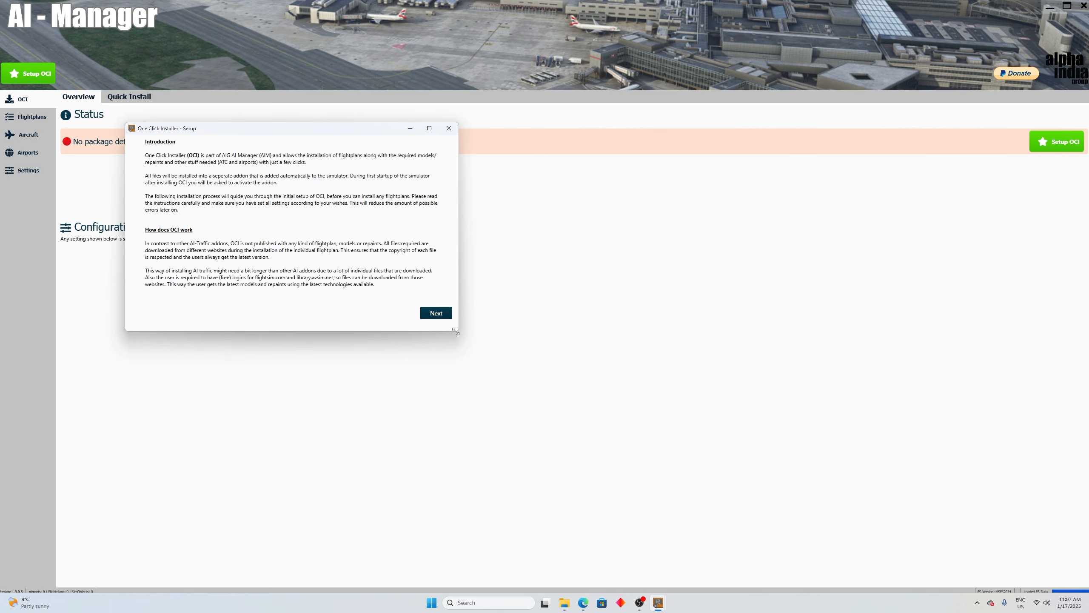
click(444, 322)
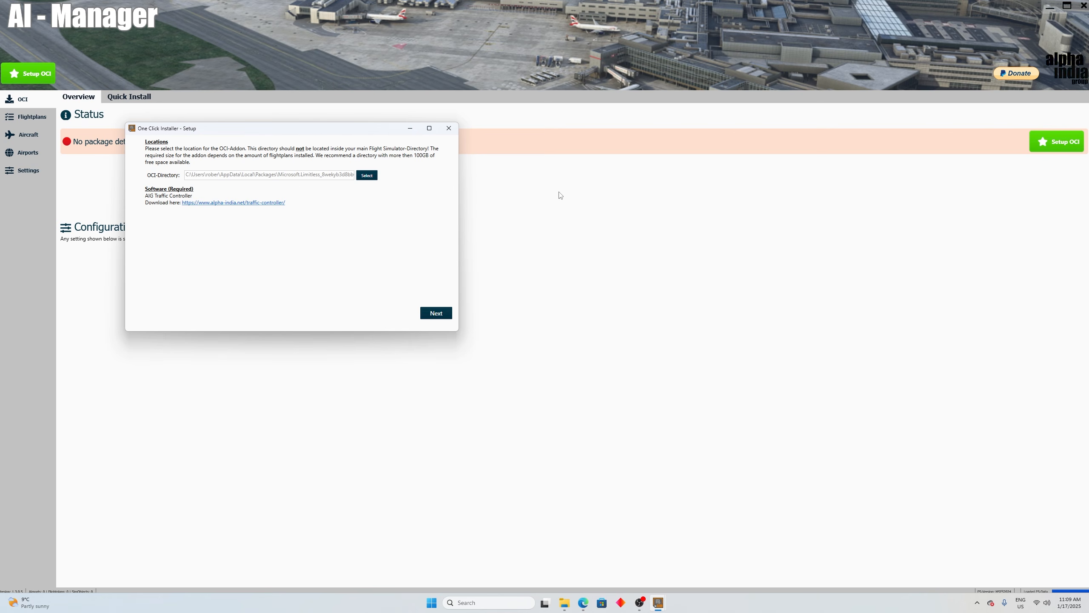
Step: Switch to File Explorer and create a folder on Crucial1 (E:) named AIG followed by the owner's first name
mouse_move(566, 608)
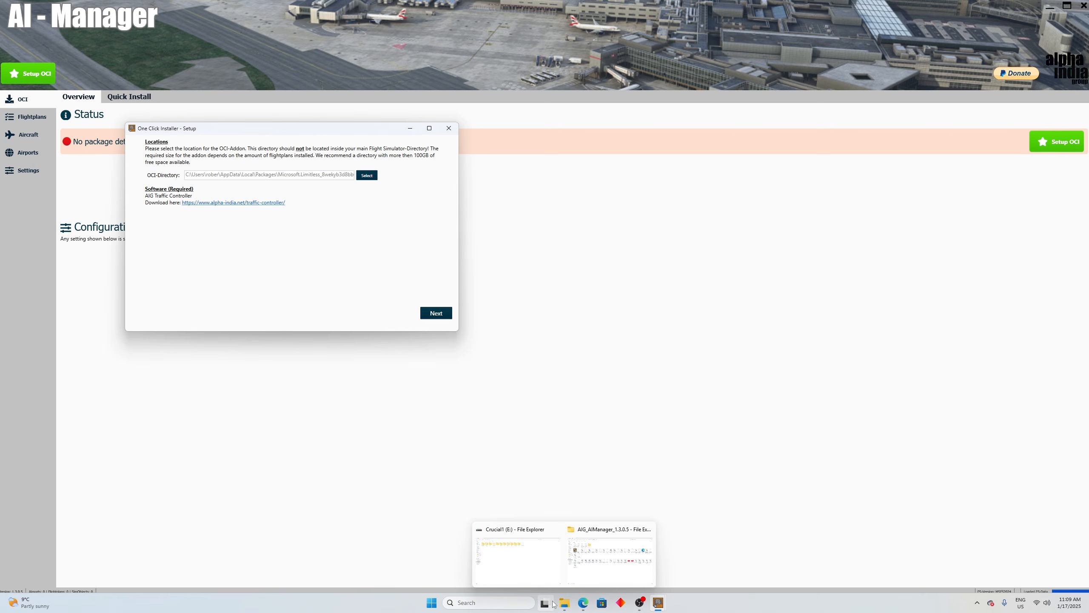
click(527, 567)
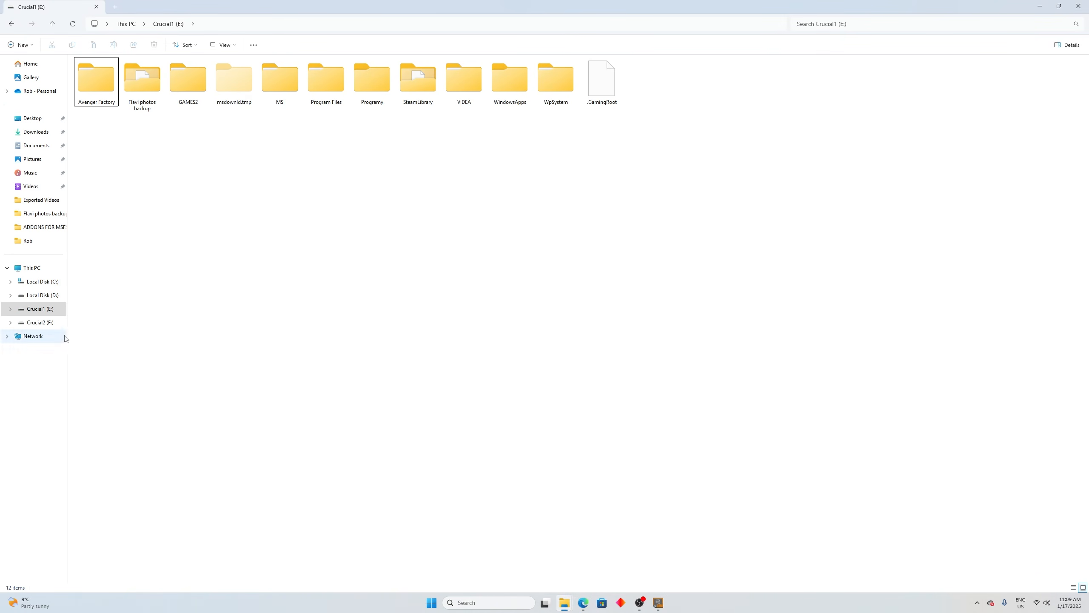
click(36, 317)
right_click(252, 184)
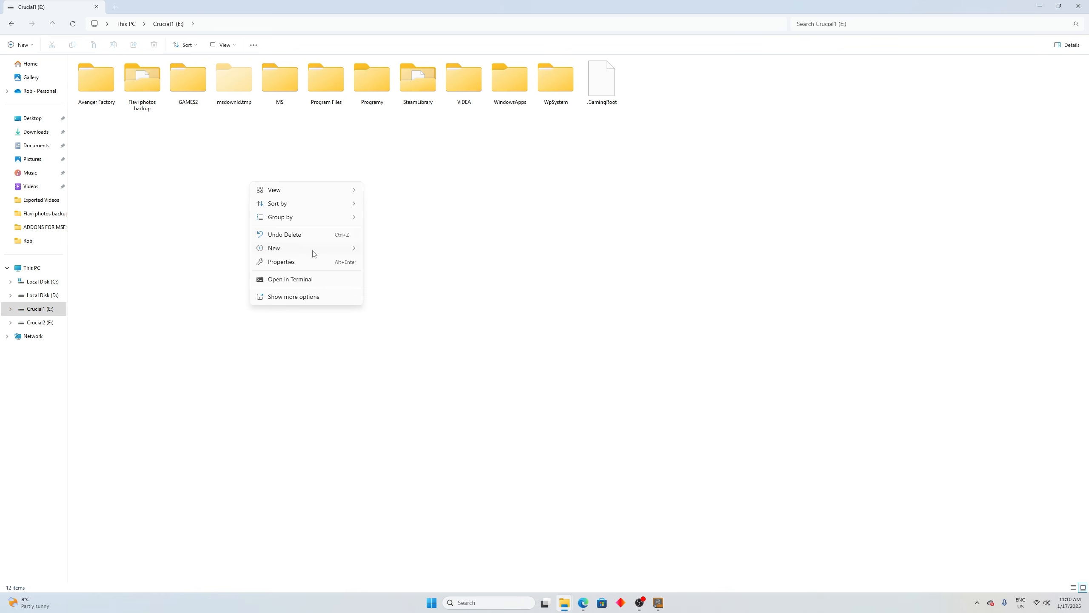
mouse_move(311, 253)
click(390, 249)
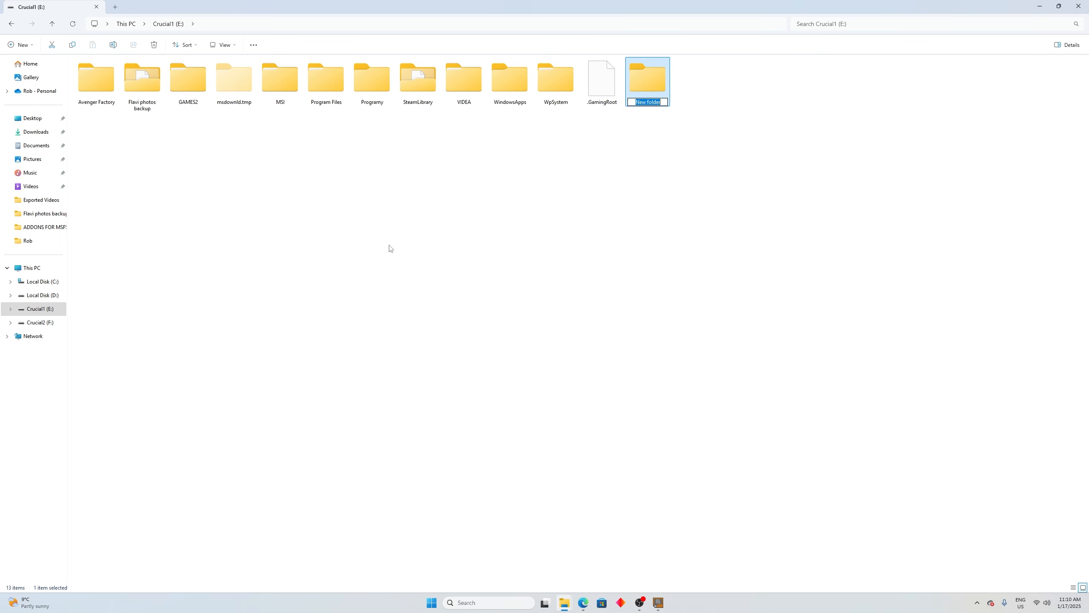
text(AIG Rop)
key(BackSpace)
text(bert)
key(Return)
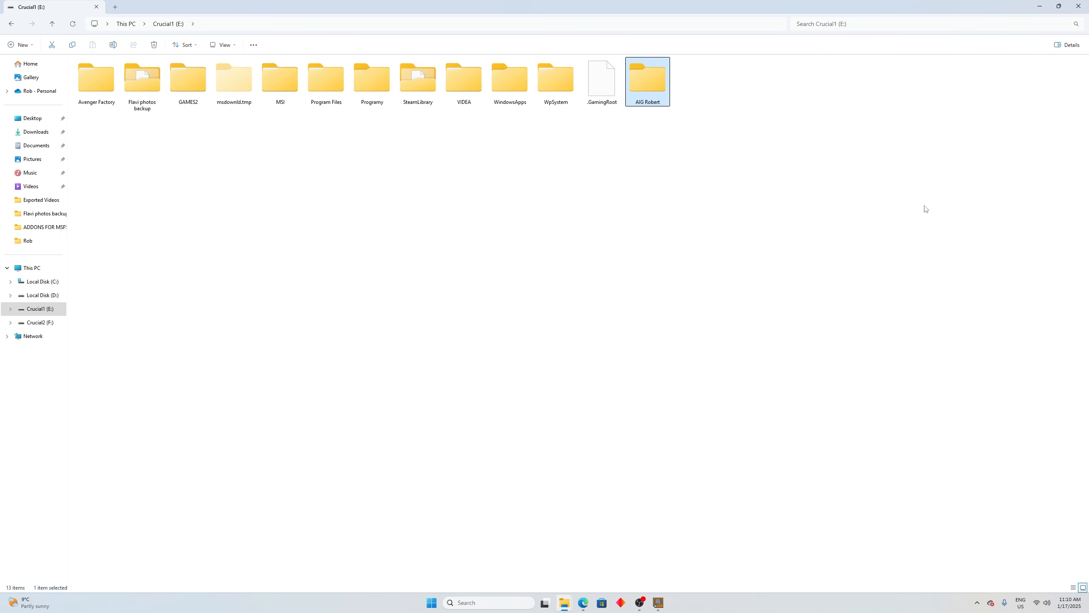
click(1039, 6)
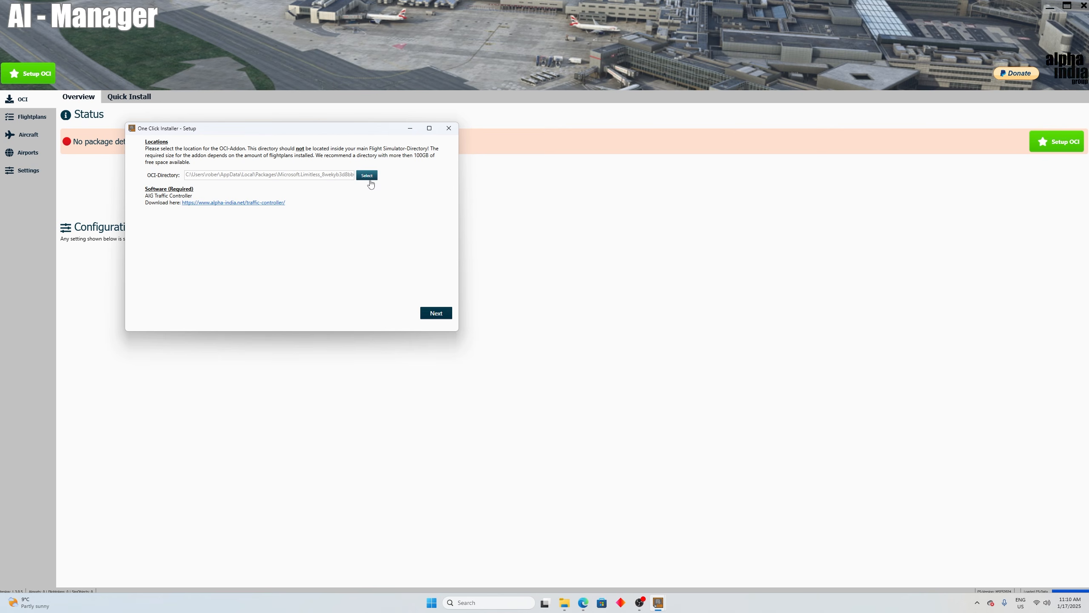
Step: Set the OCI directory to the new AIG folder on Crucial1 (E:) and continue to the Preparation page
click(369, 177)
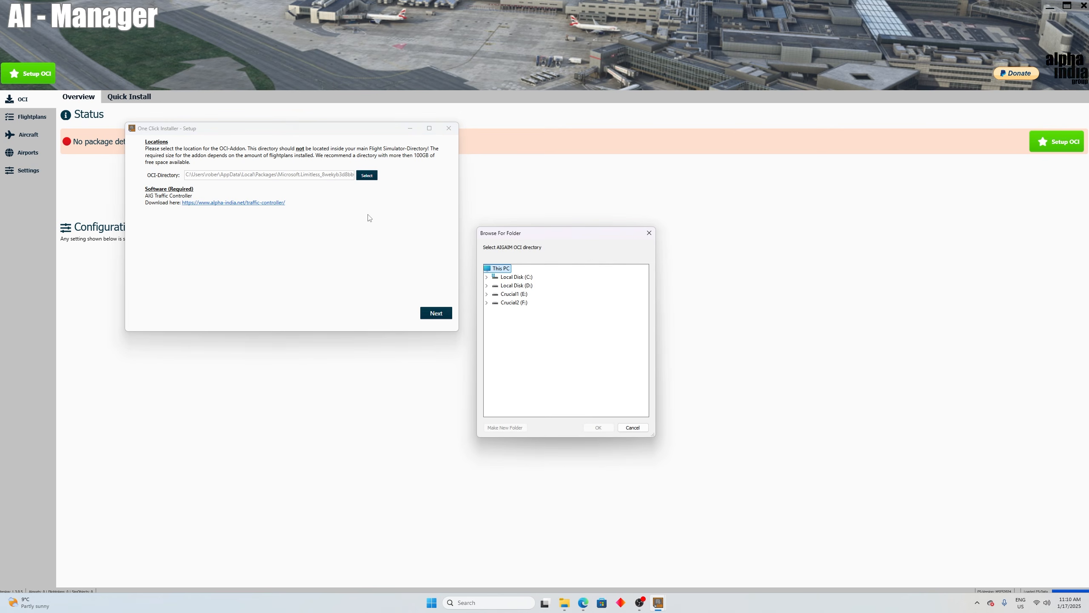
click(487, 294)
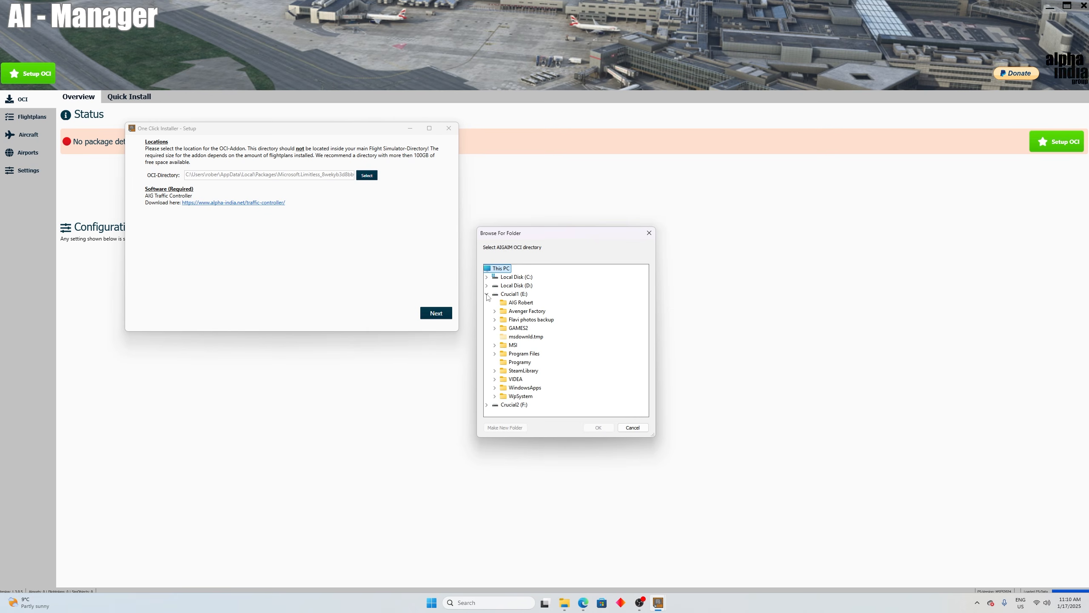
click(520, 303)
click(599, 428)
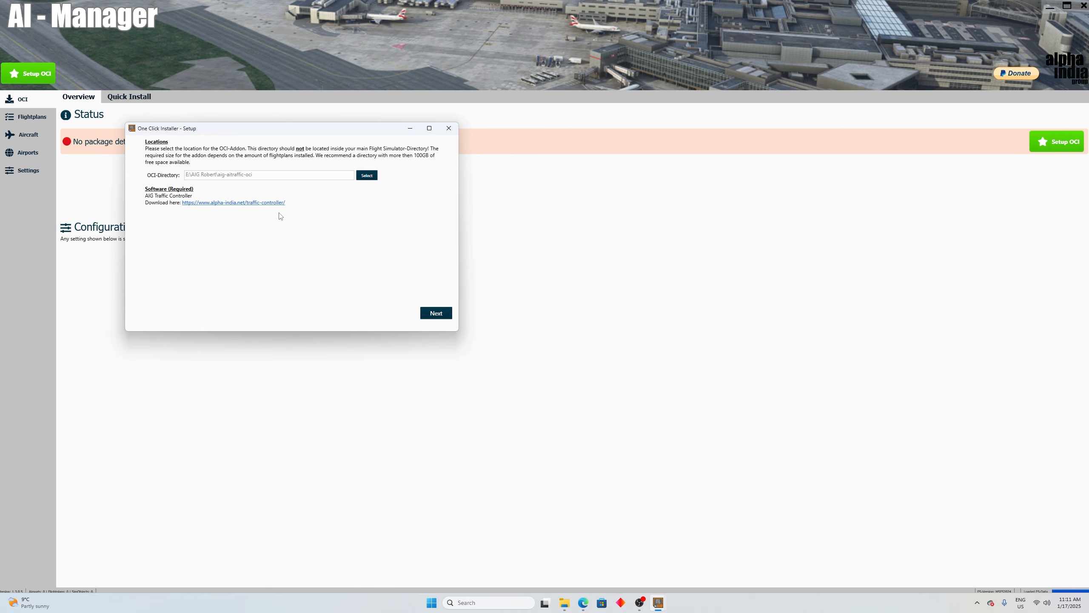
click(436, 318)
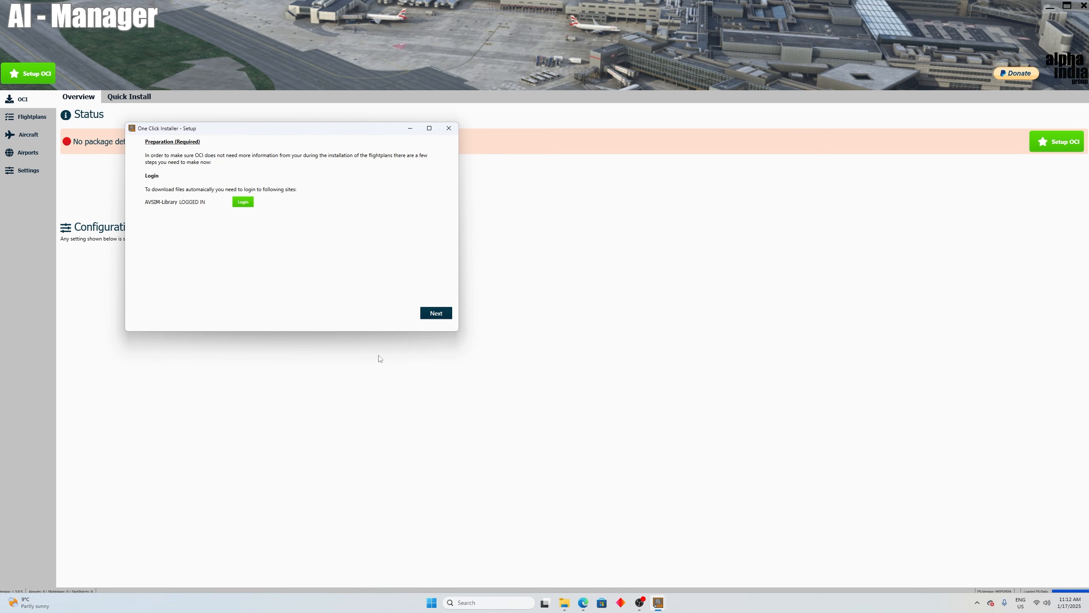
Step: Check the AVSIM Library login in the browser, return to the One Click Installer, and continue the setup past the login page
mouse_move(586, 598)
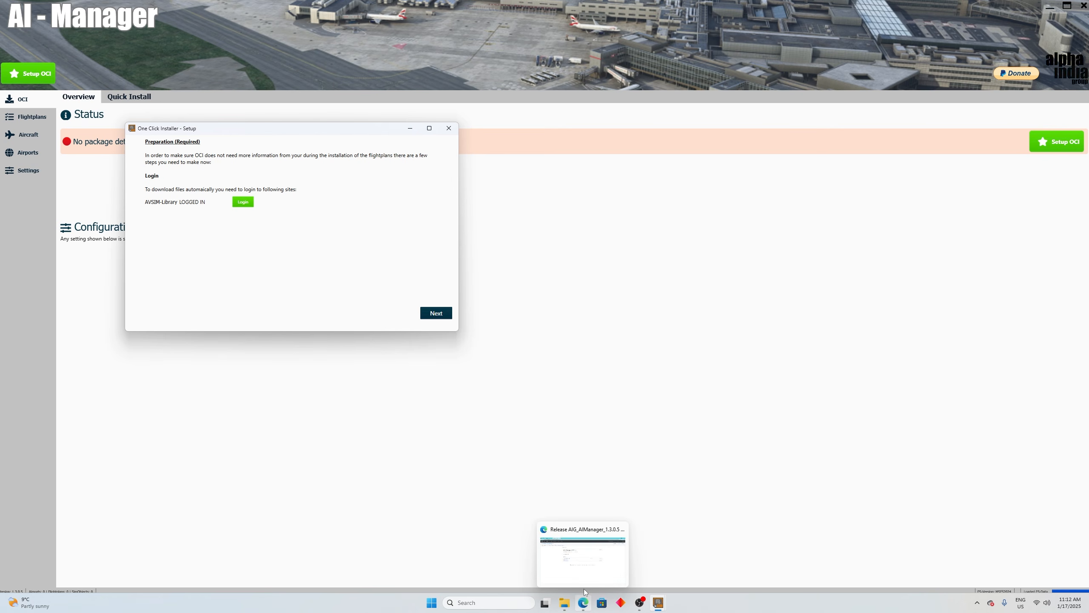
click(582, 574)
click(99, 6)
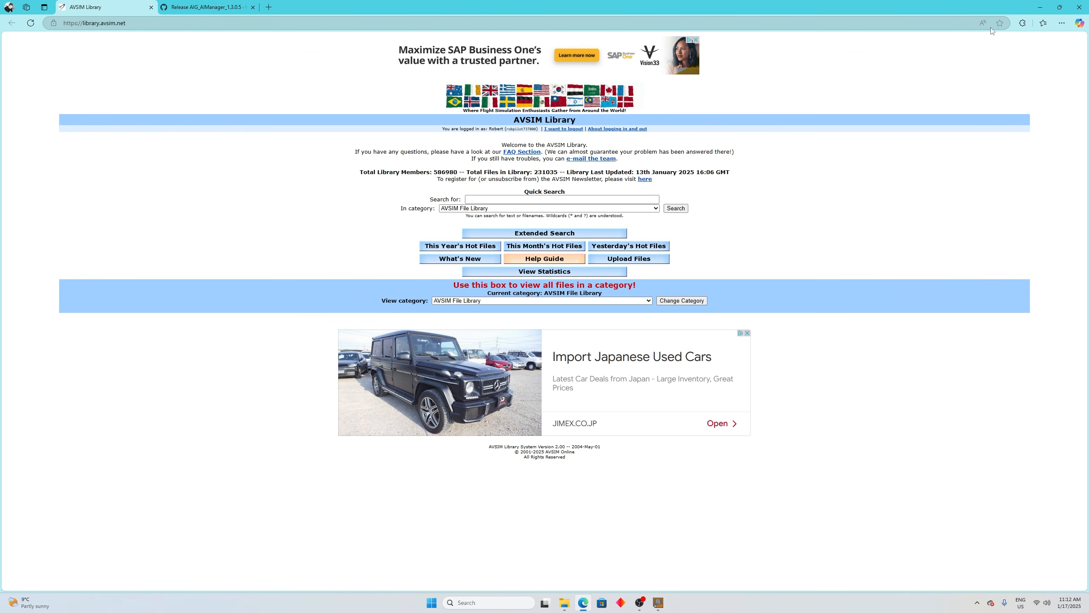
click(1042, 8)
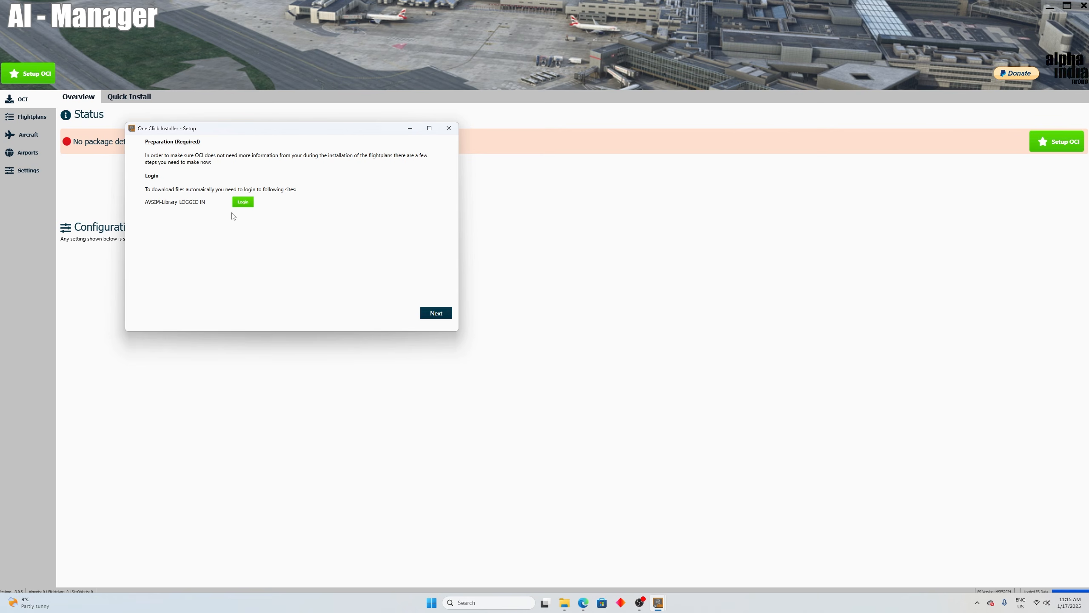
click(436, 313)
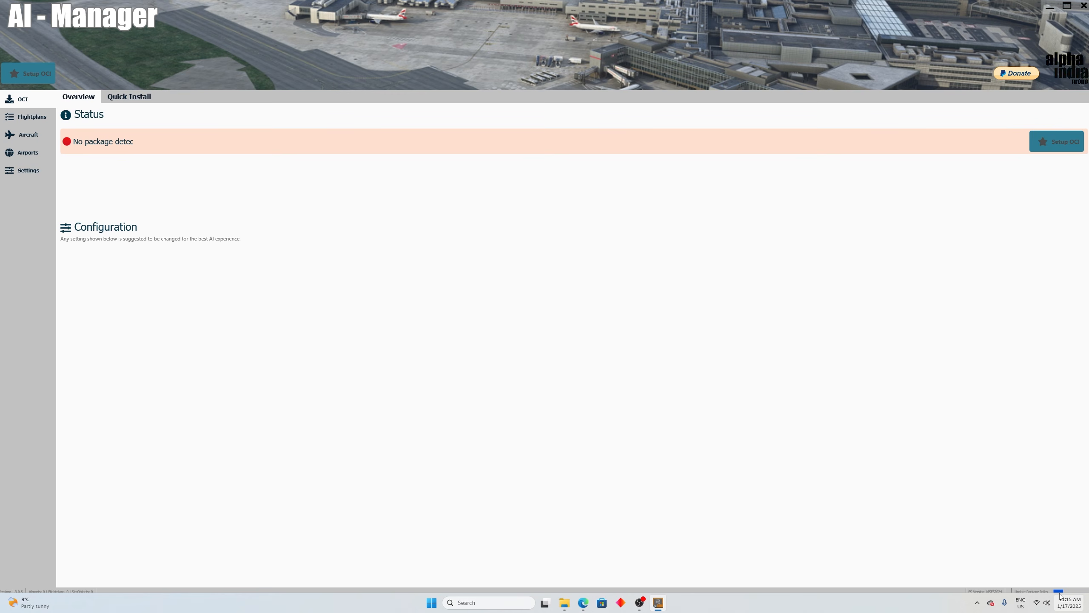
Step: Look inside the AIG folder on Crucial1 (E:) for the installed OCI package, and close File Explorer
mouse_move(1061, 595)
click(565, 603)
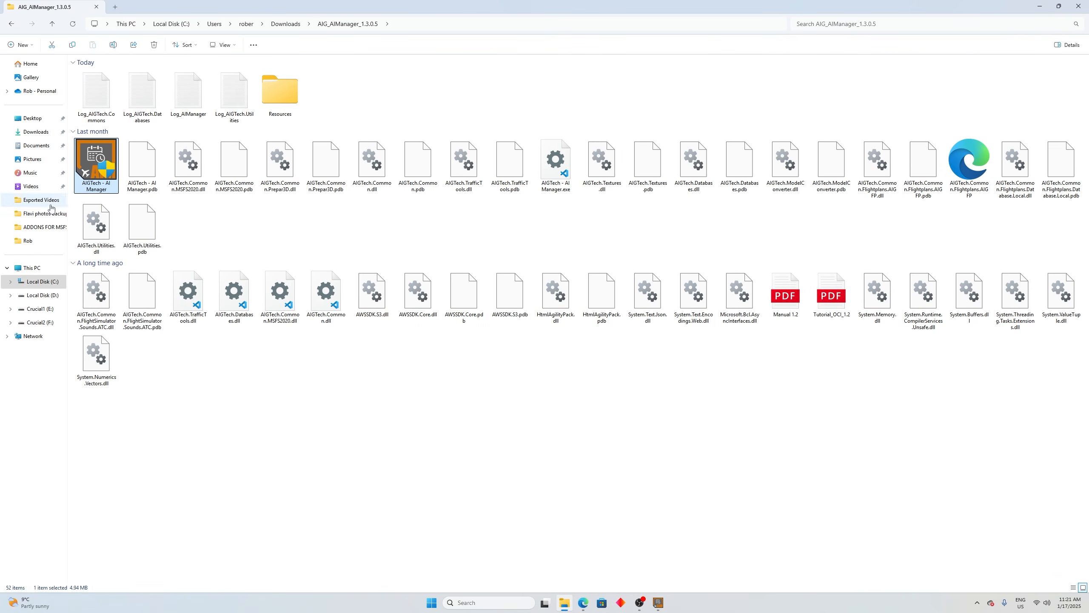
click(36, 309)
double_click(96, 82)
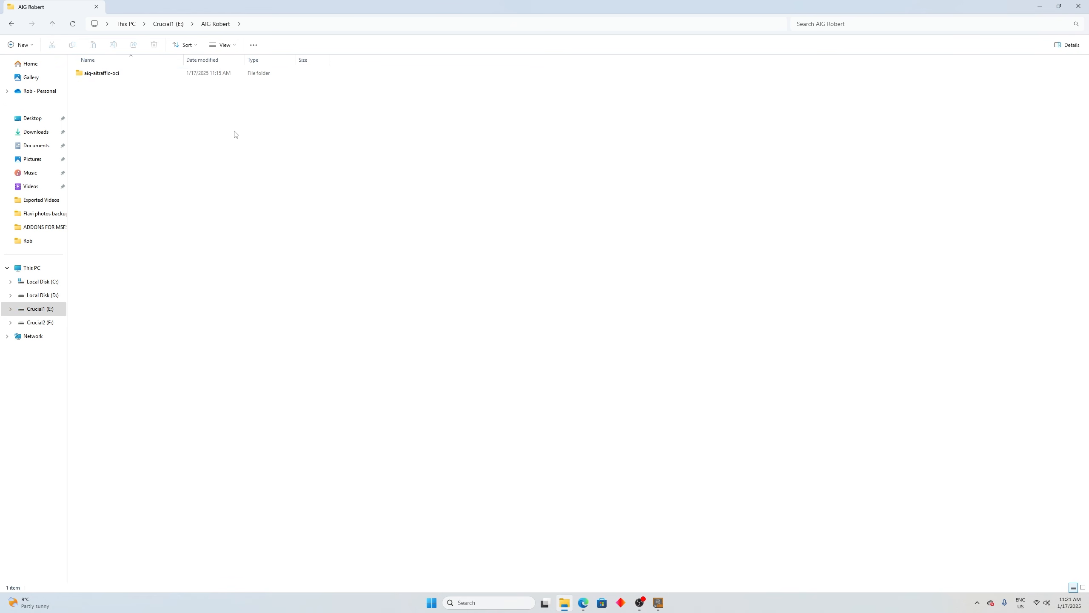
click(1085, 7)
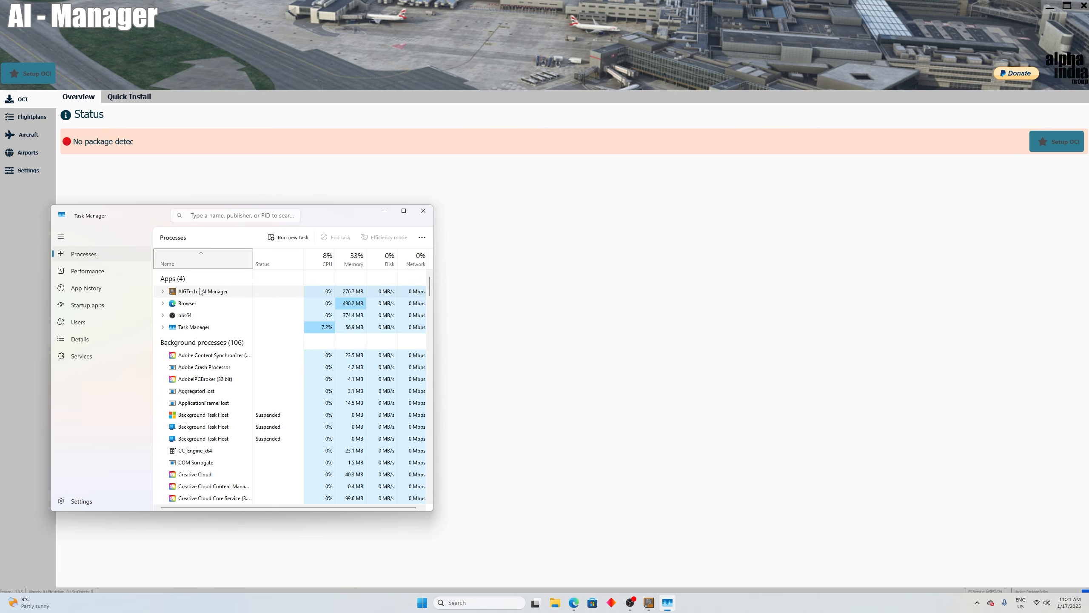
Step: End the AIGTech AI Manager process in Task Manager, close Task Manager, and relaunch AI Manager for MSFS2024 in a maximized window
click(338, 237)
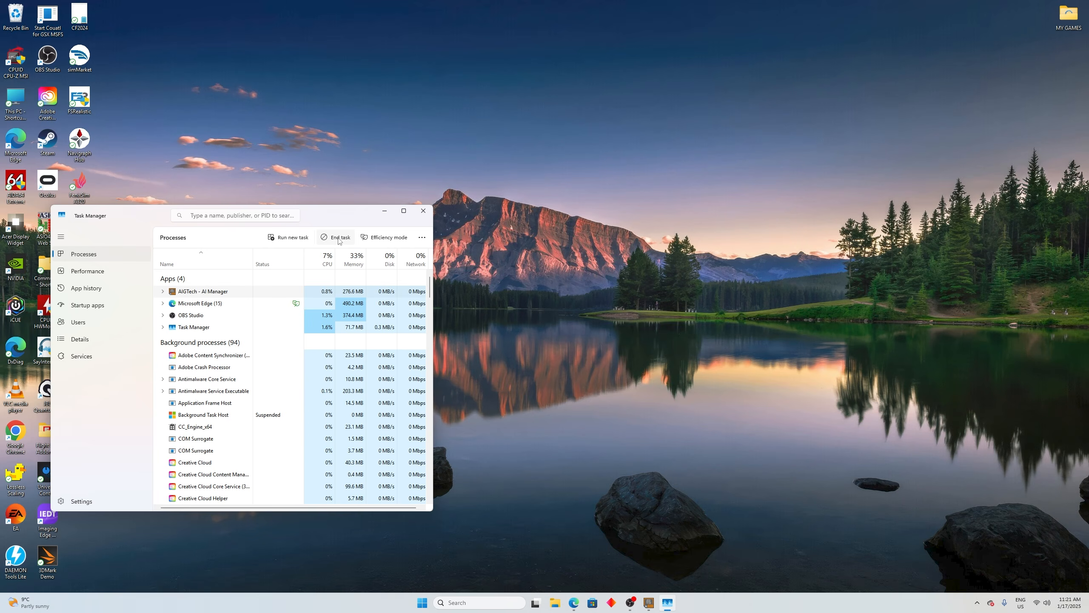
click(422, 211)
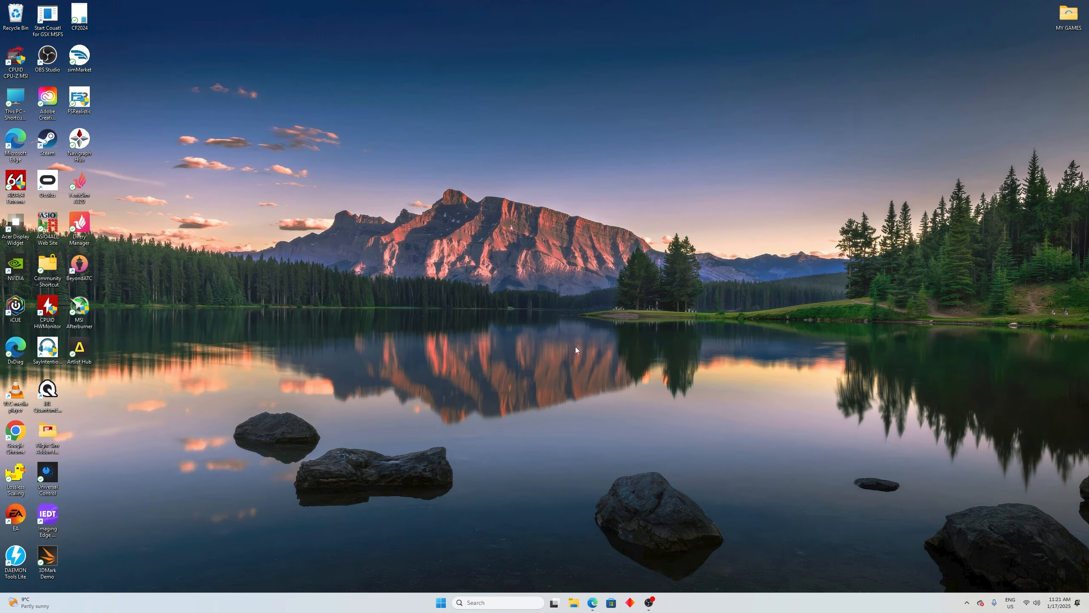
click(574, 603)
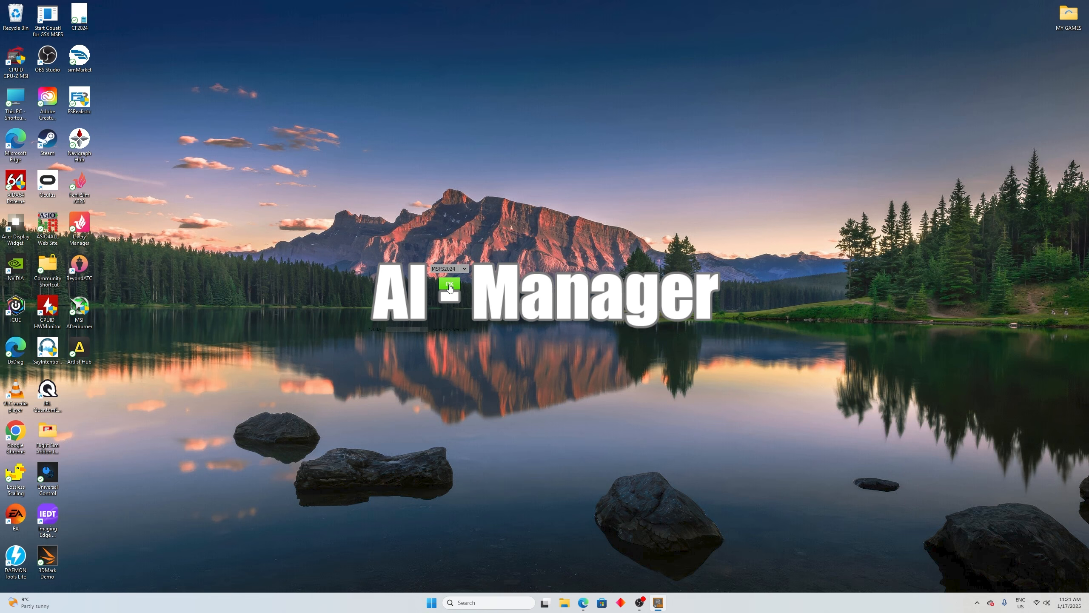
click(443, 295)
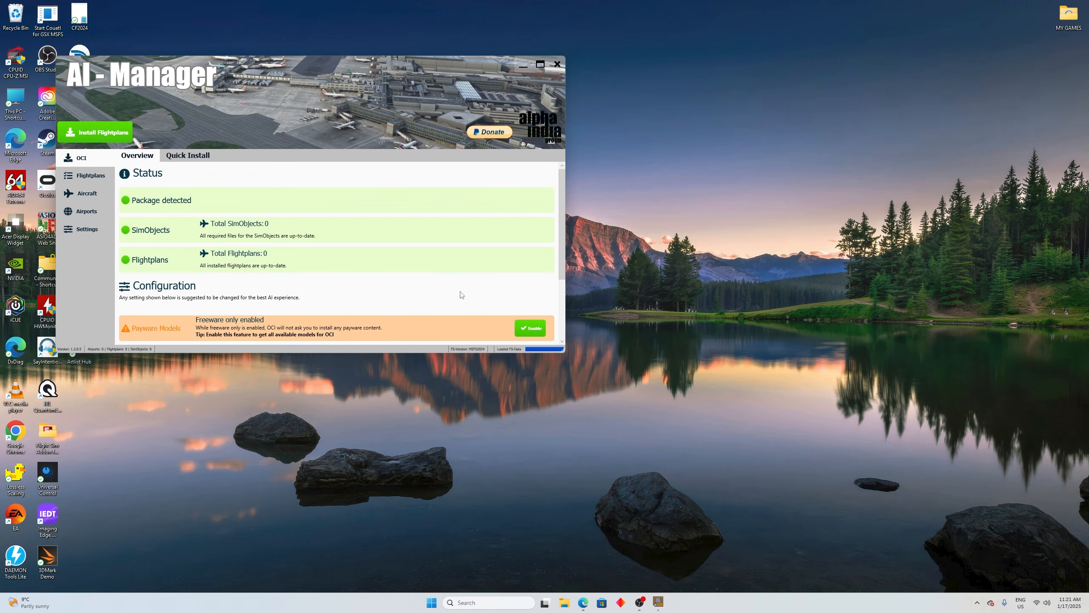
click(541, 65)
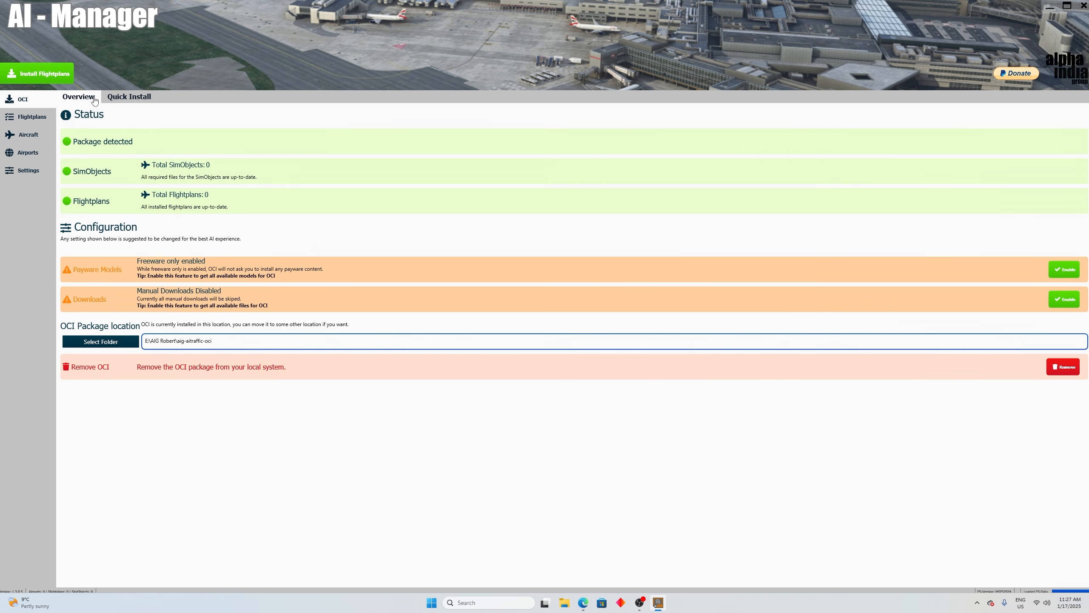
Step: Check the Quick Install presets and the online flightplans that are not installed, and start the OCI bulk installation of flightplans
click(130, 98)
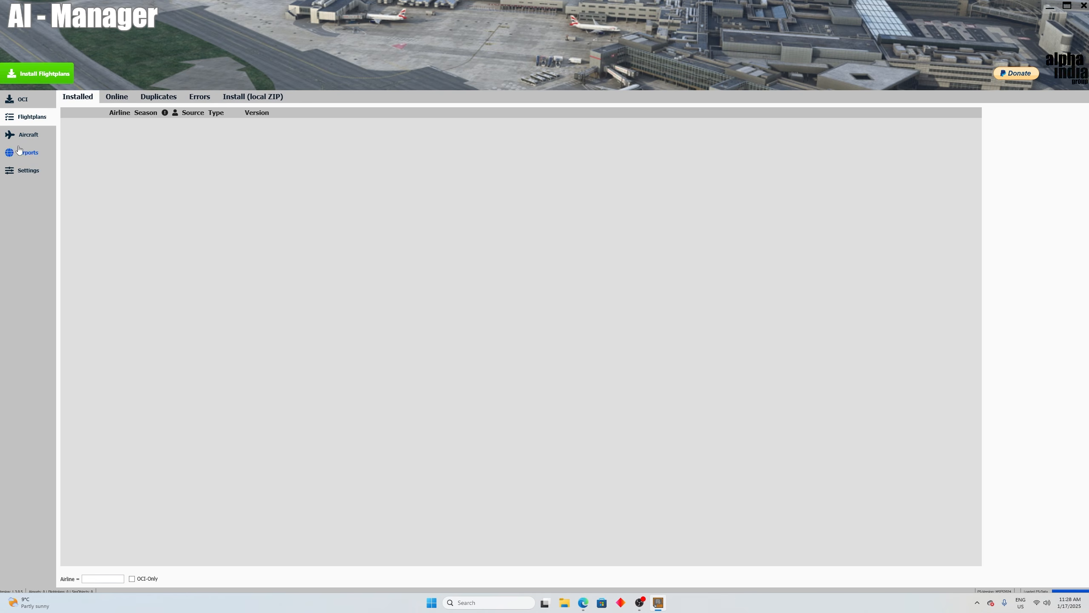
click(30, 118)
click(118, 97)
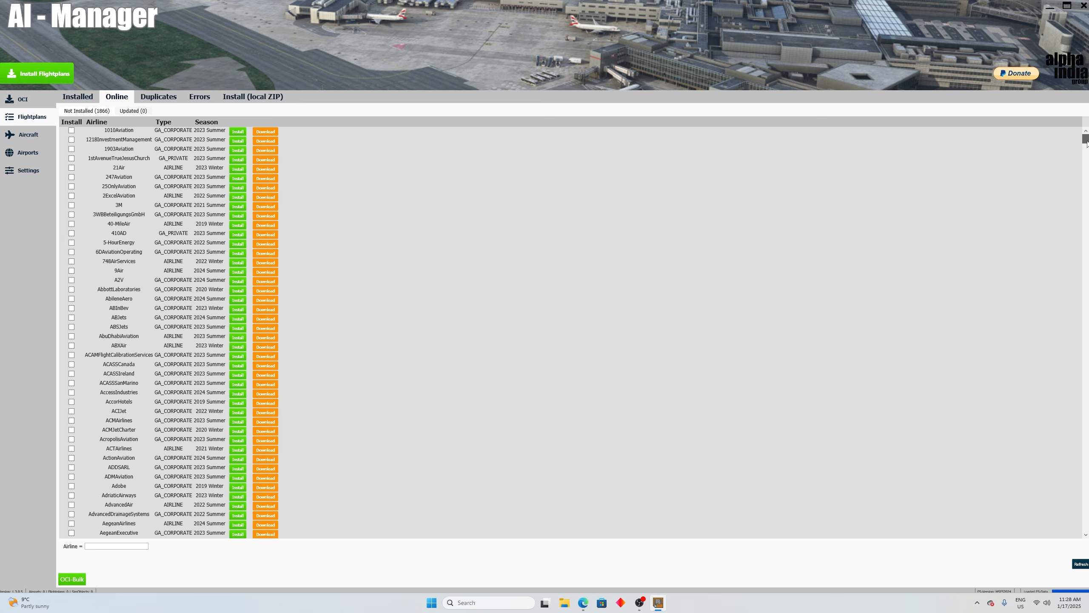
mouse_move(1086, 143)
mouse_down()
mouse_move(1086, 511)
mouse_move(1086, 139)
mouse_up()
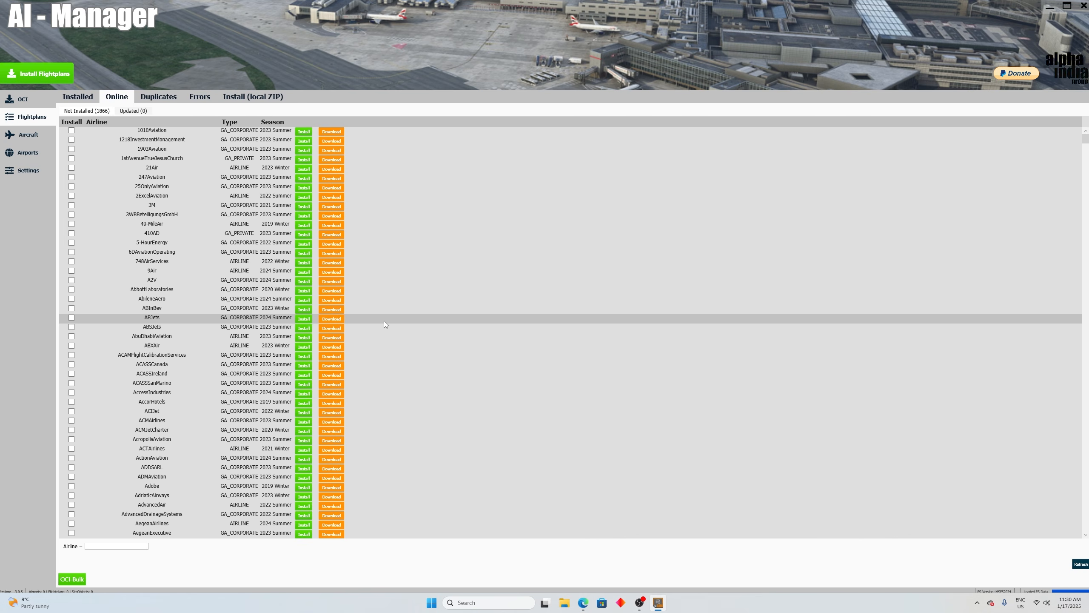
click(19, 74)
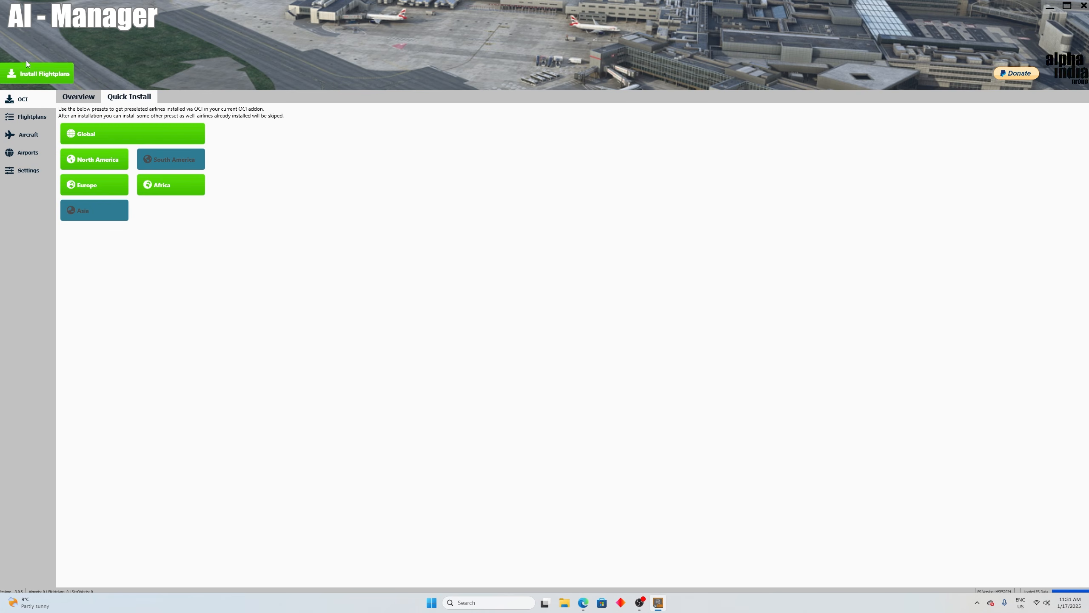
click(27, 72)
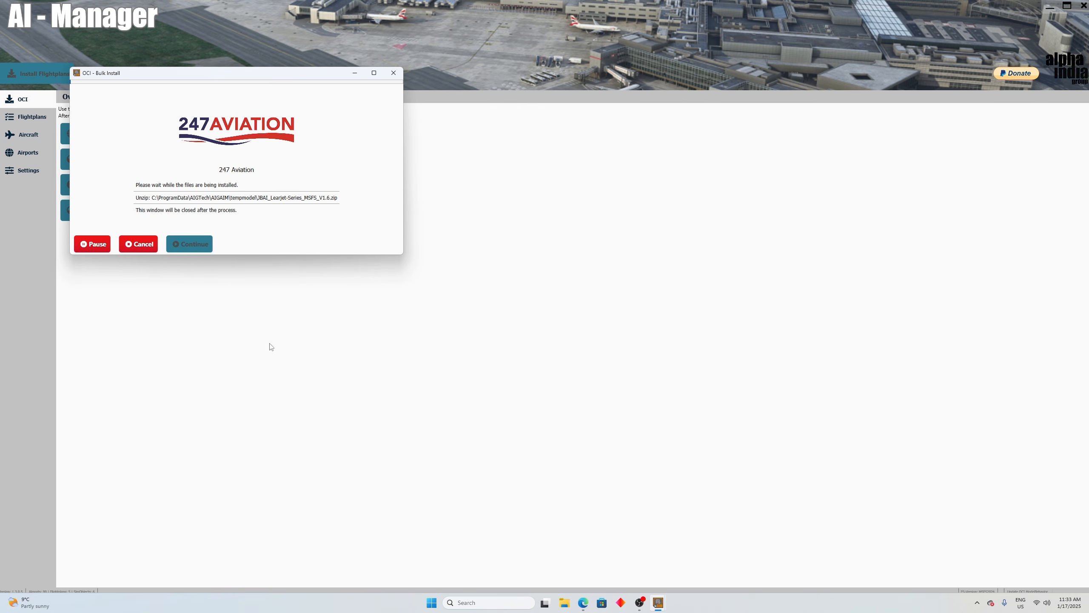
Step: Switch to Windows Settings and open the screen, sleep, and hibernate timeouts in the system power settings
click(432, 609)
click(646, 356)
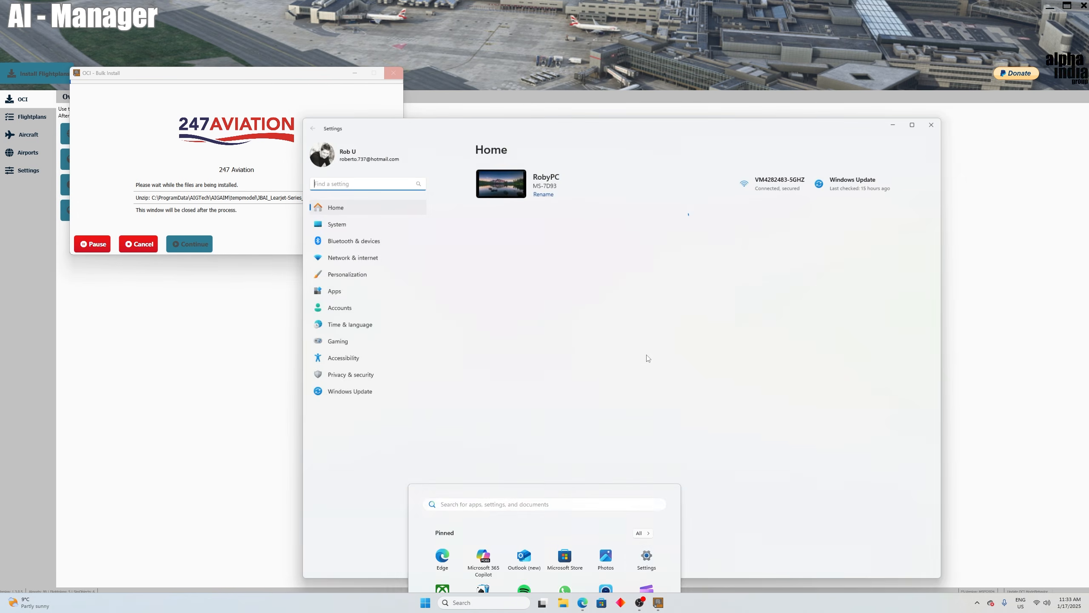
click(352, 224)
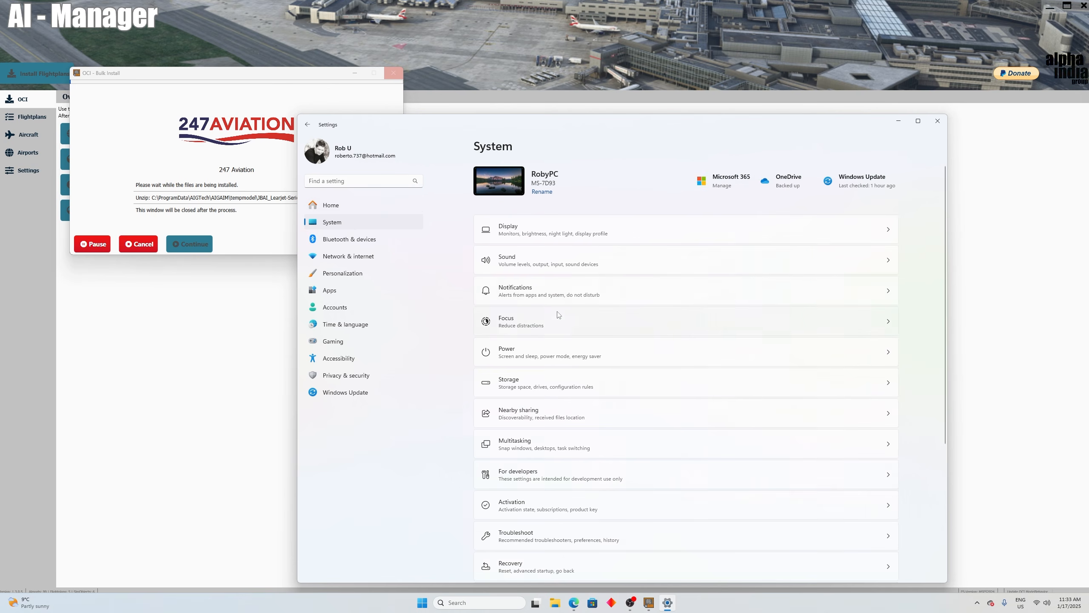
click(525, 349)
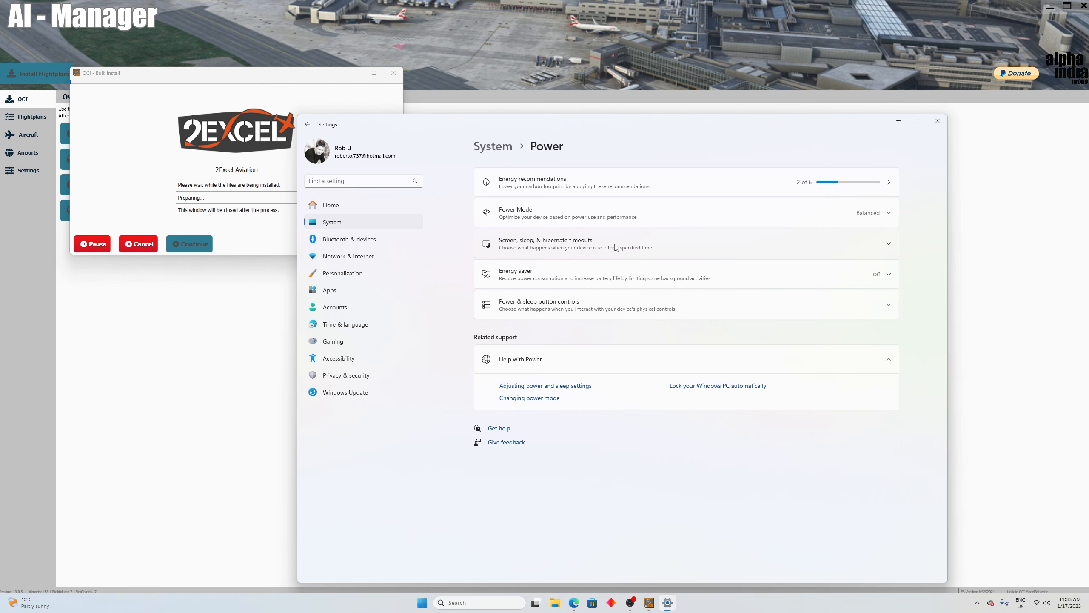
click(679, 248)
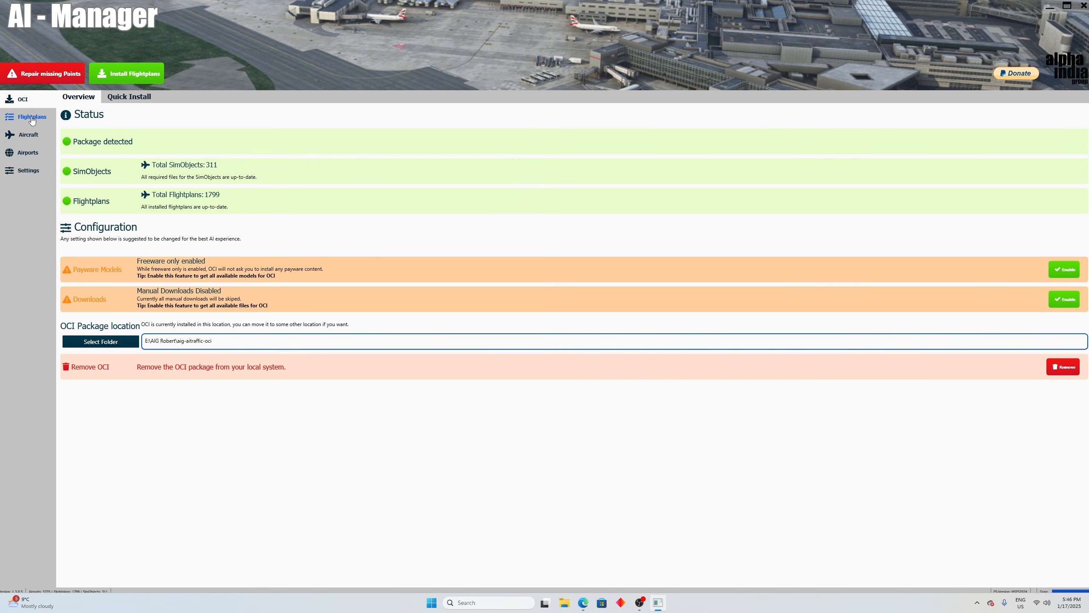
Step: Look through the list of installed flightplans in AI Manager
click(15, 123)
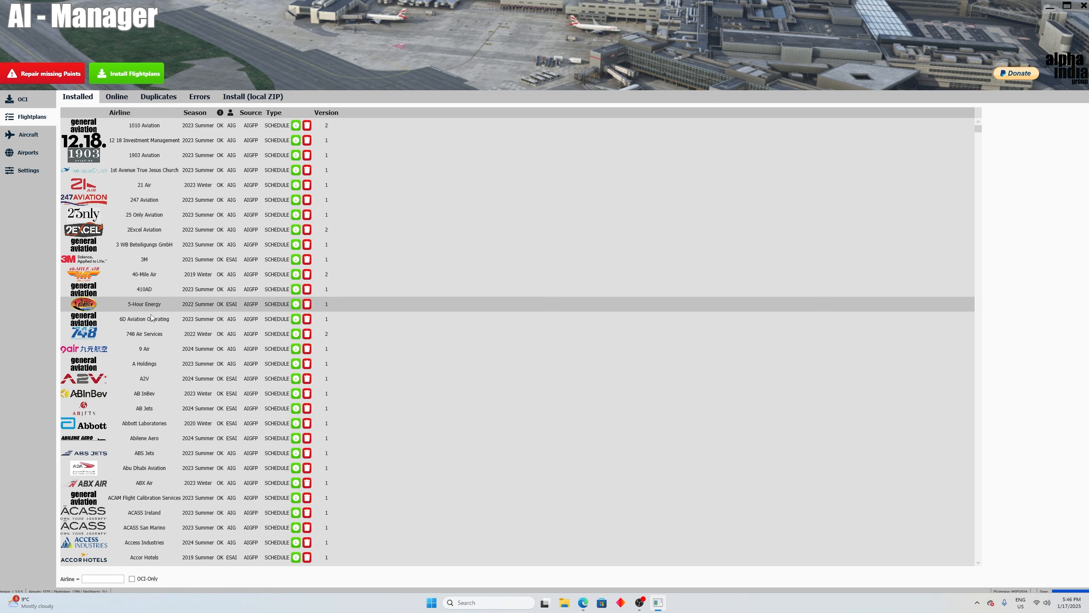
scroll(402, 338, down, 6)
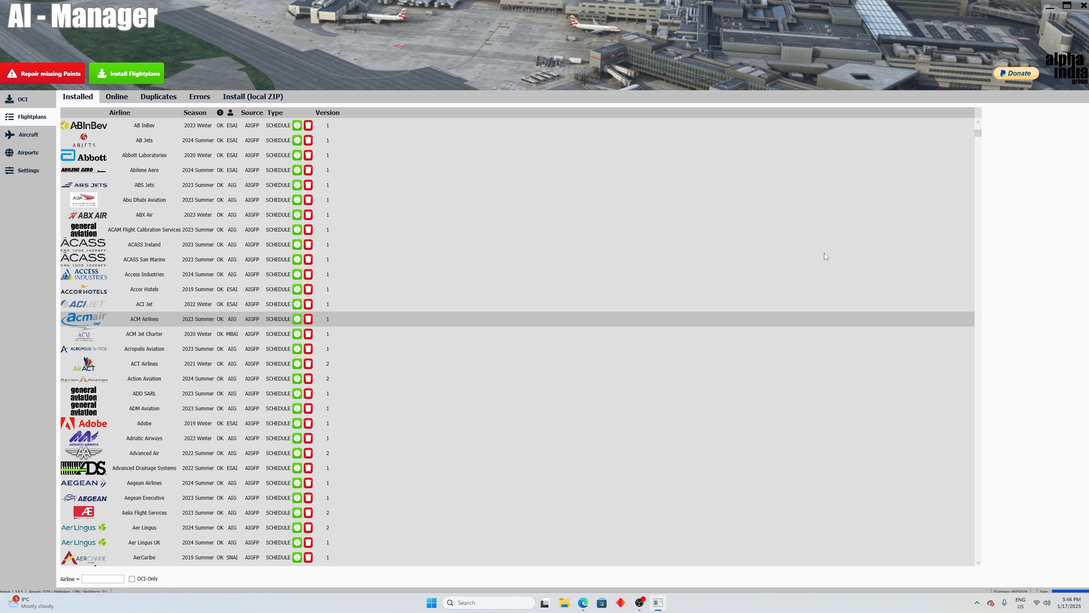
scroll(827, 257, down, 4)
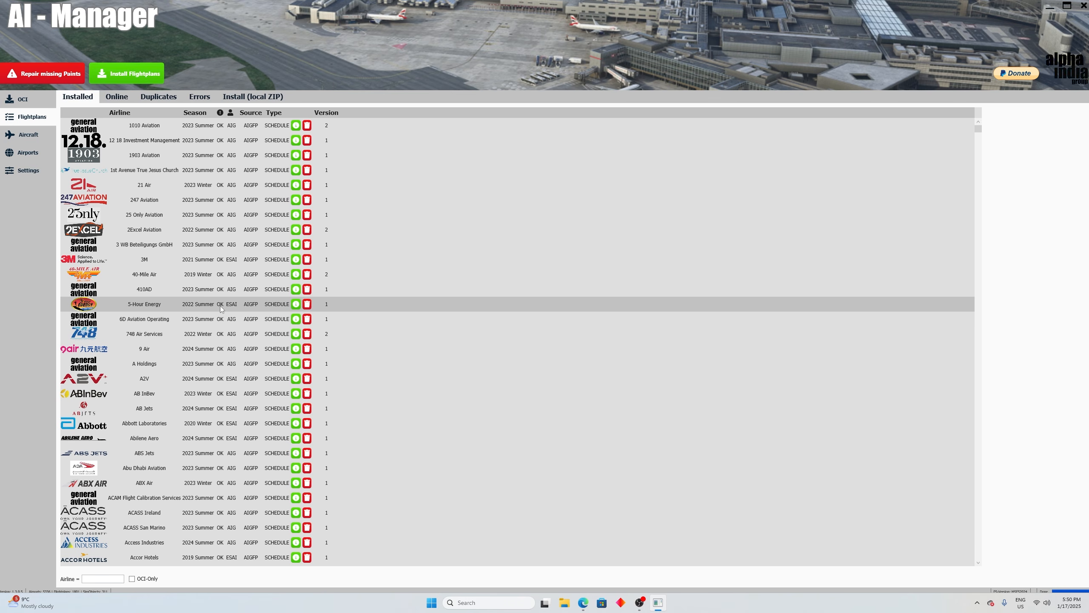
Step: Select WestAtlanticUK among the online flightplans that are not installed and start its OCI installation with the default configuration
click(119, 99)
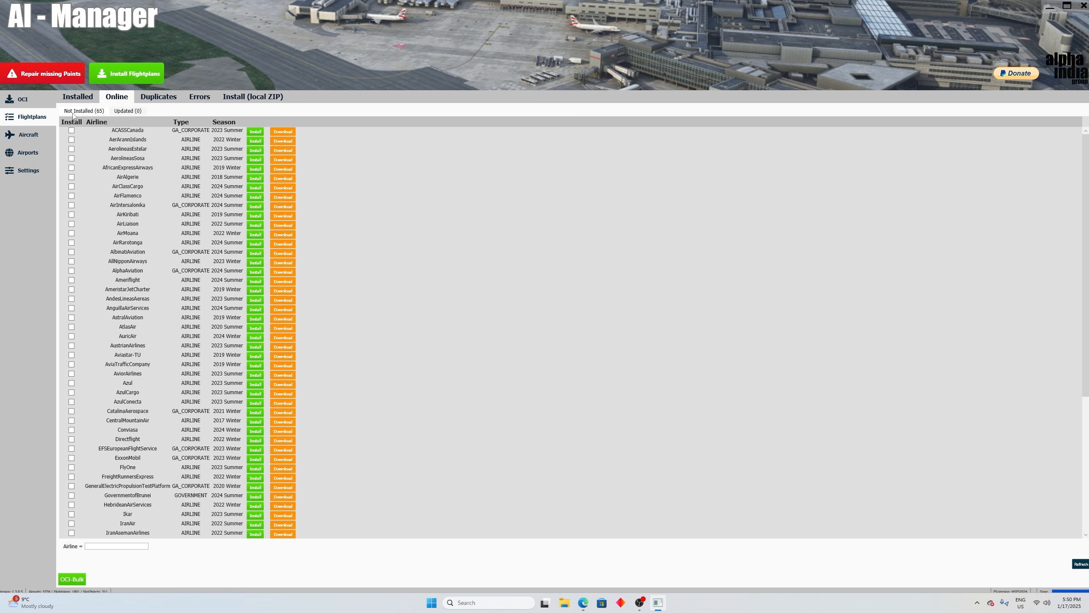
scroll(180, 292, down, 7)
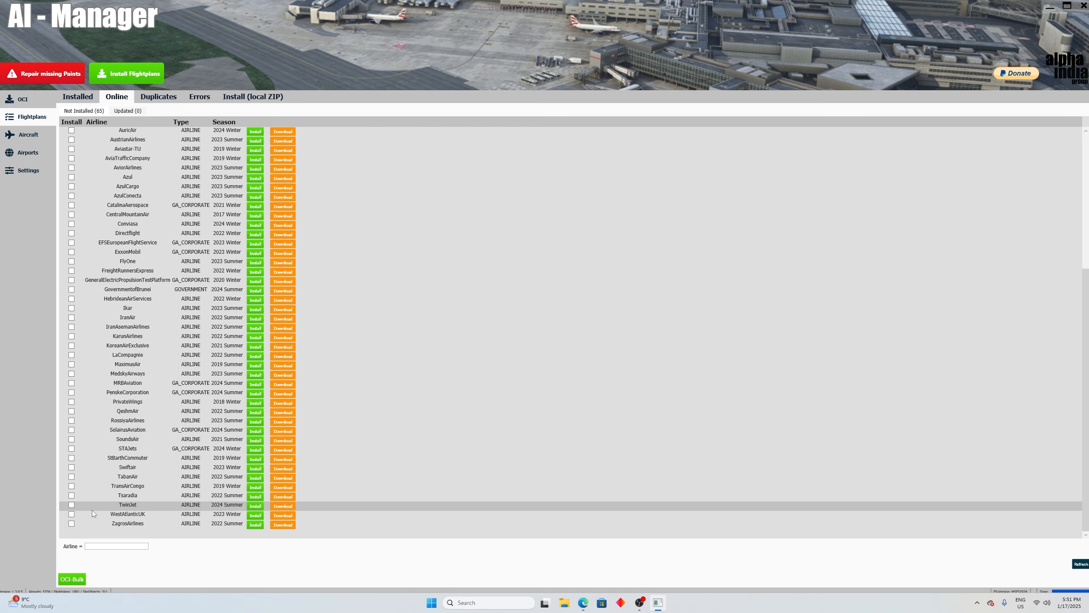
click(71, 514)
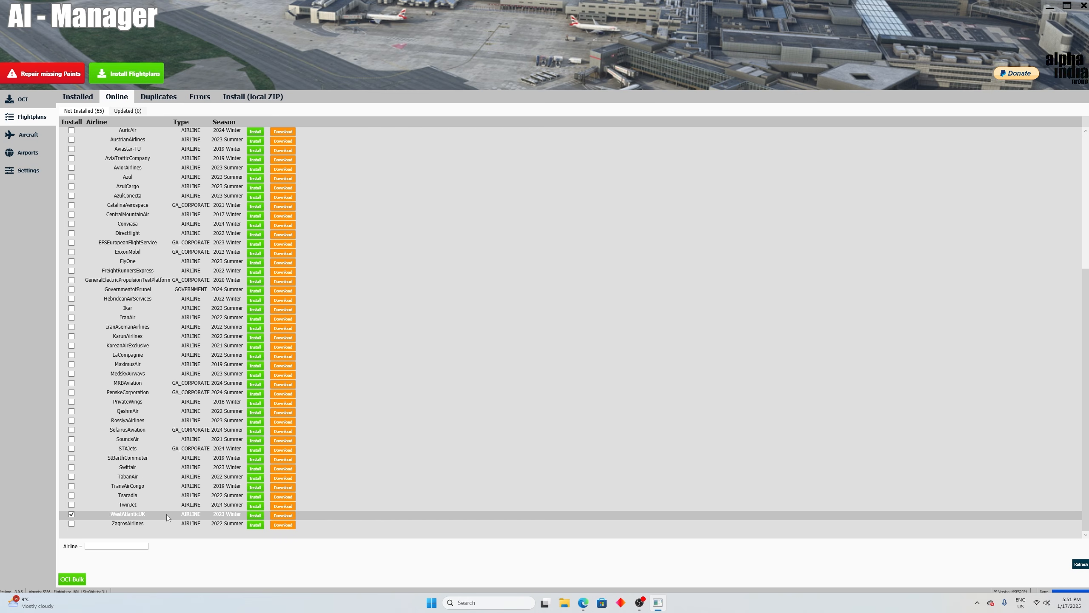
click(255, 517)
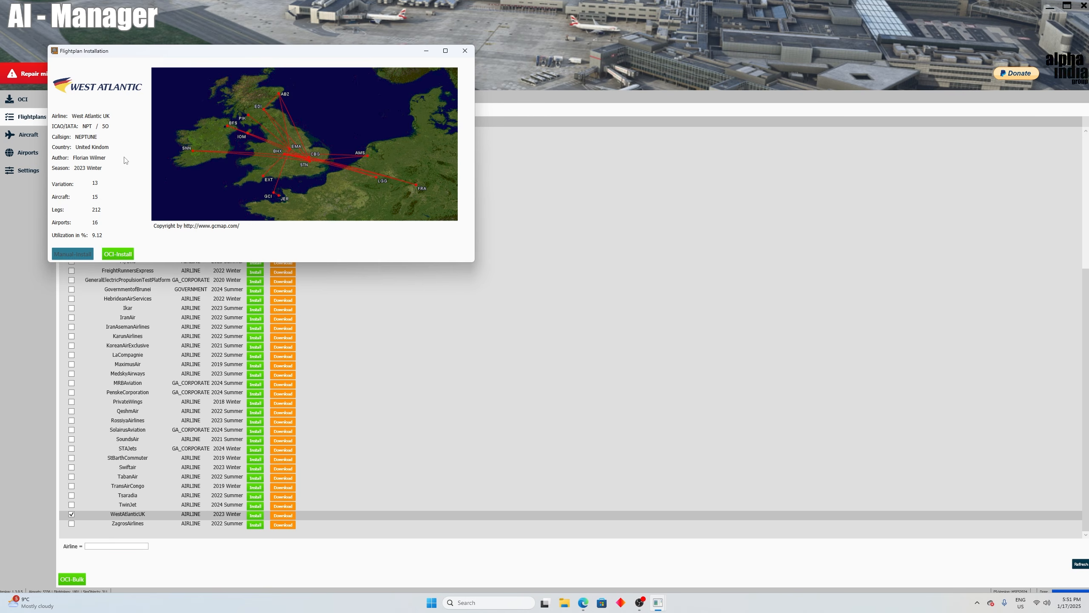
click(119, 254)
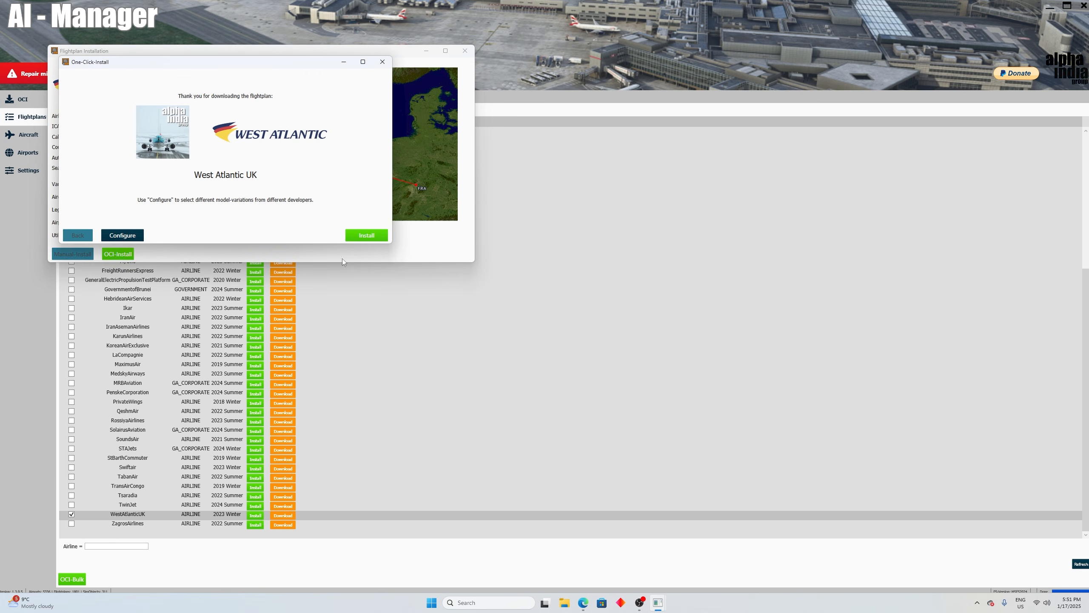
click(367, 237)
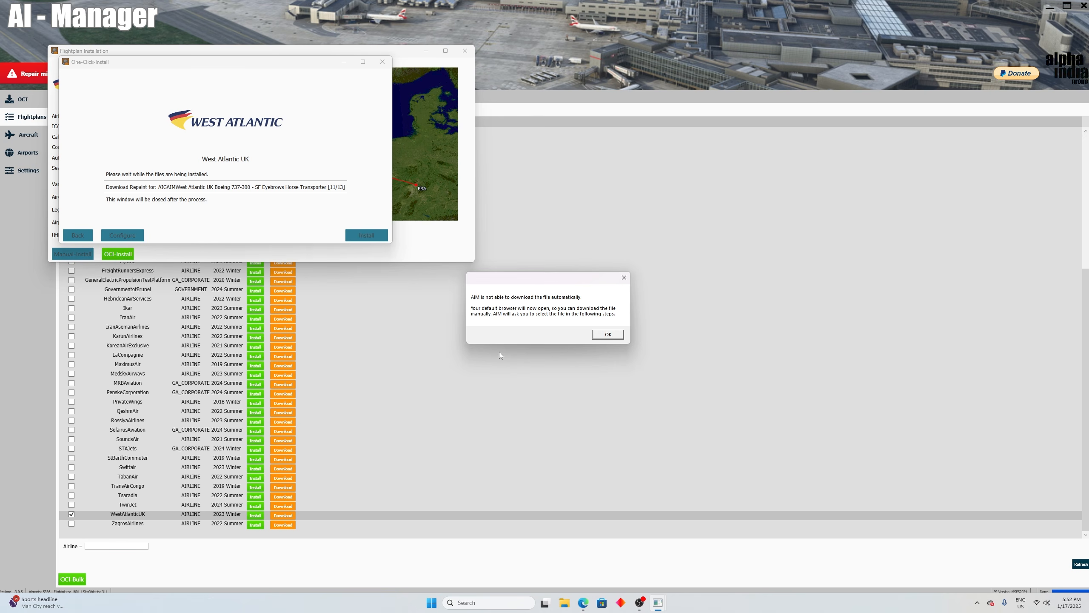
Step: Download the missing repaint in the browser, supply faib_b733_atlantic_airlines_fsx from Downloads to the installer, and close the West Atlantic UK flightplan window
click(613, 337)
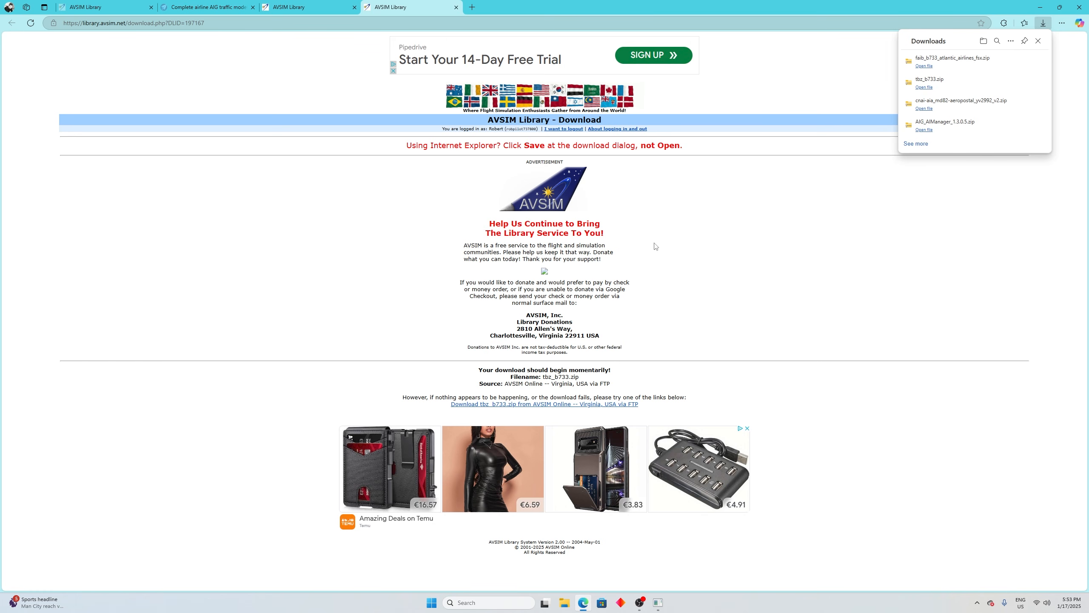
click(1039, 7)
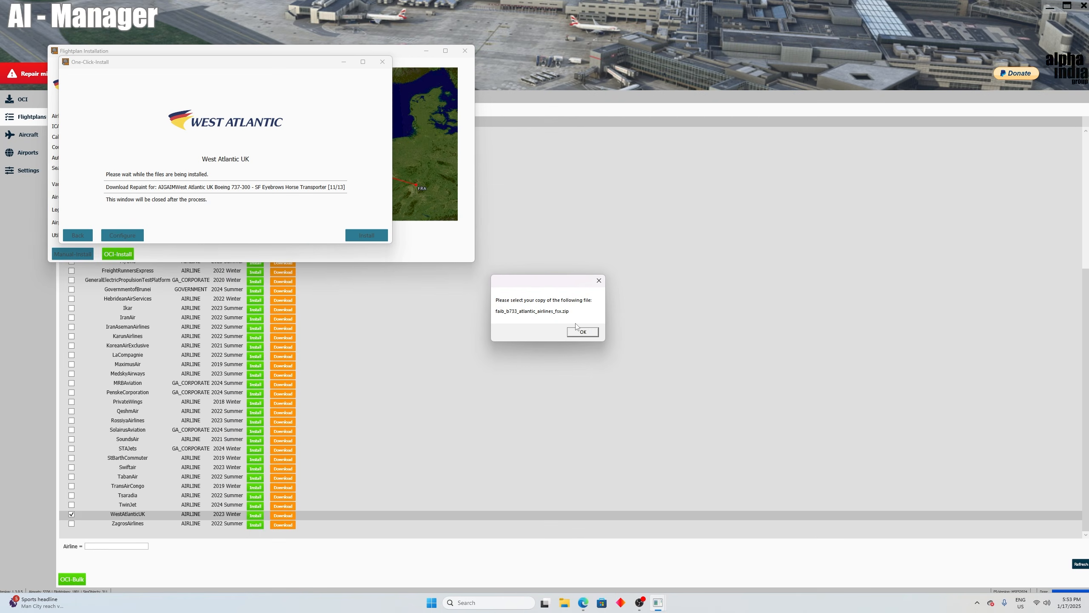
click(583, 331)
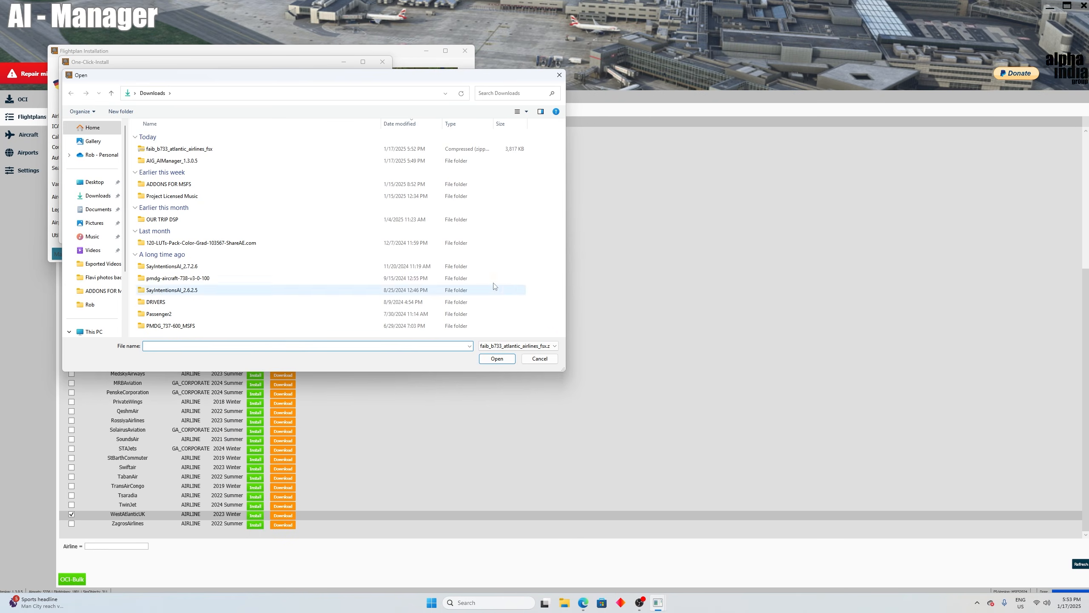
click(166, 149)
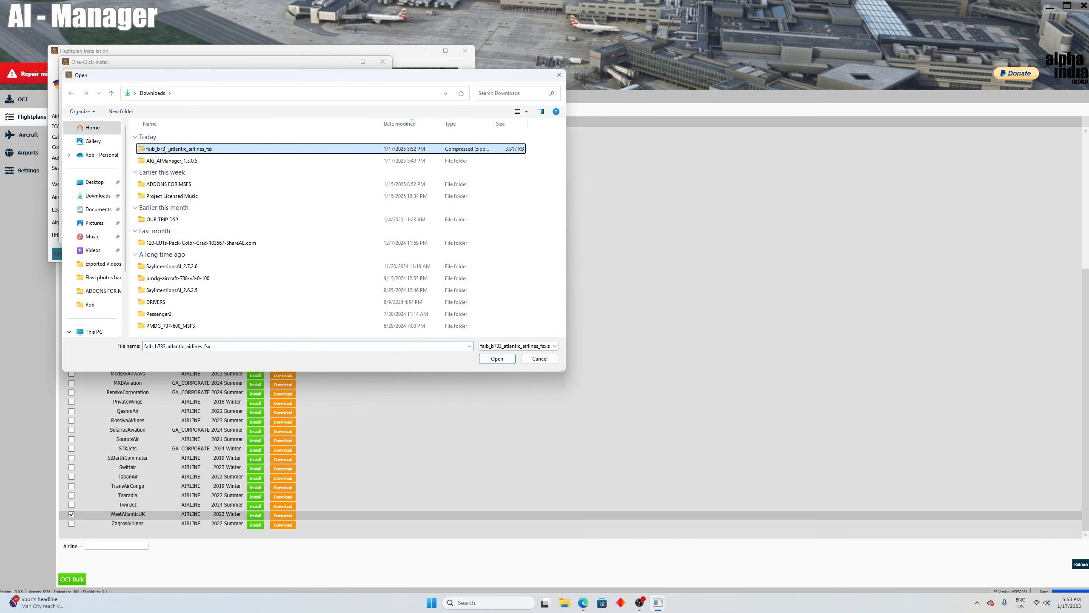
click(495, 358)
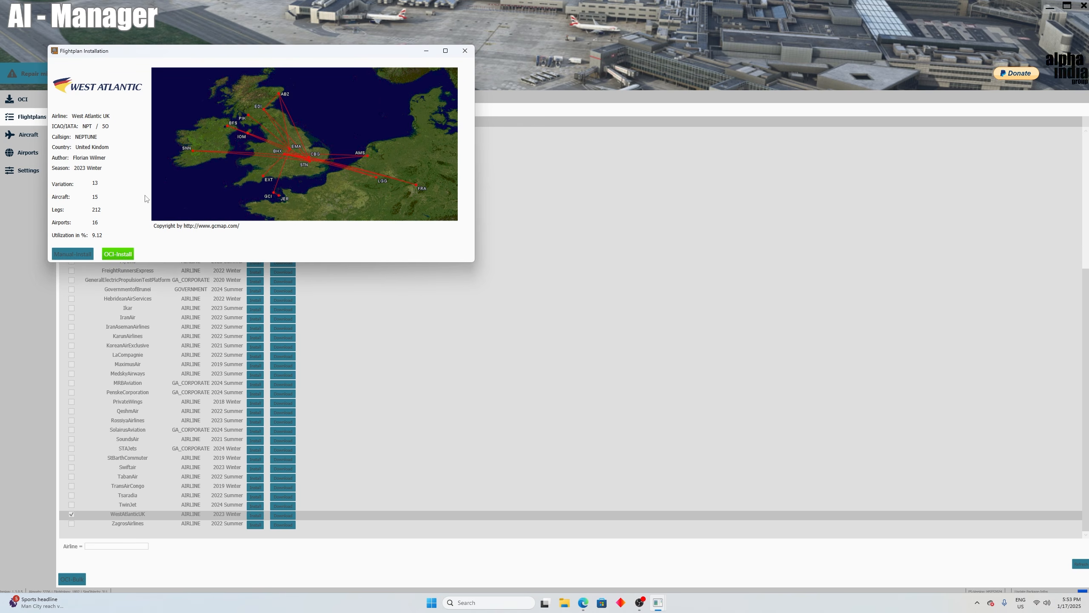
click(465, 51)
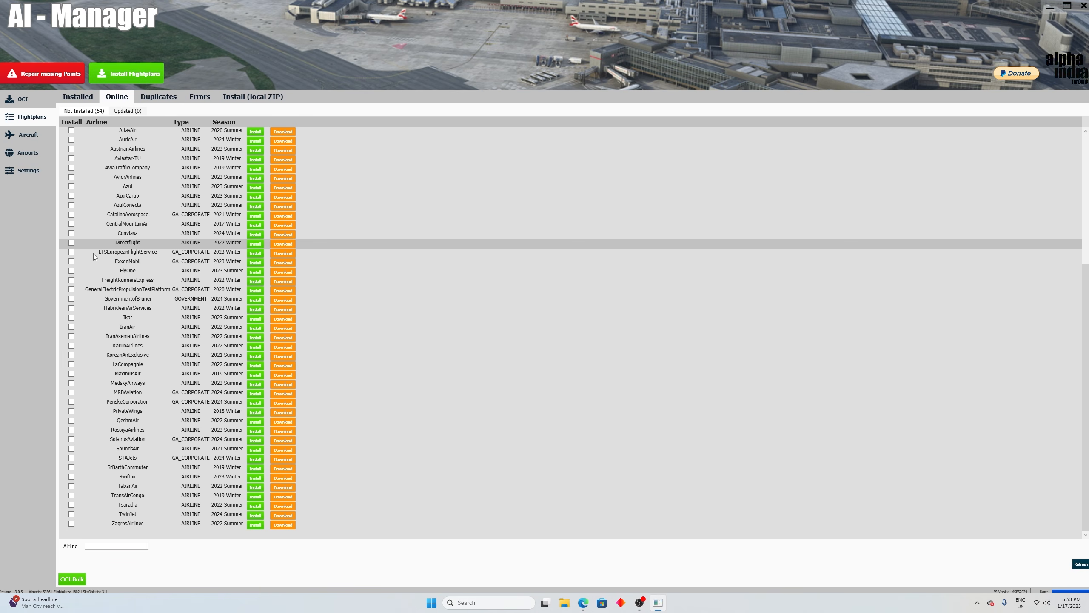
Step: Look through the remaining online flightplans that are not installed
scroll(94, 256, up, 3)
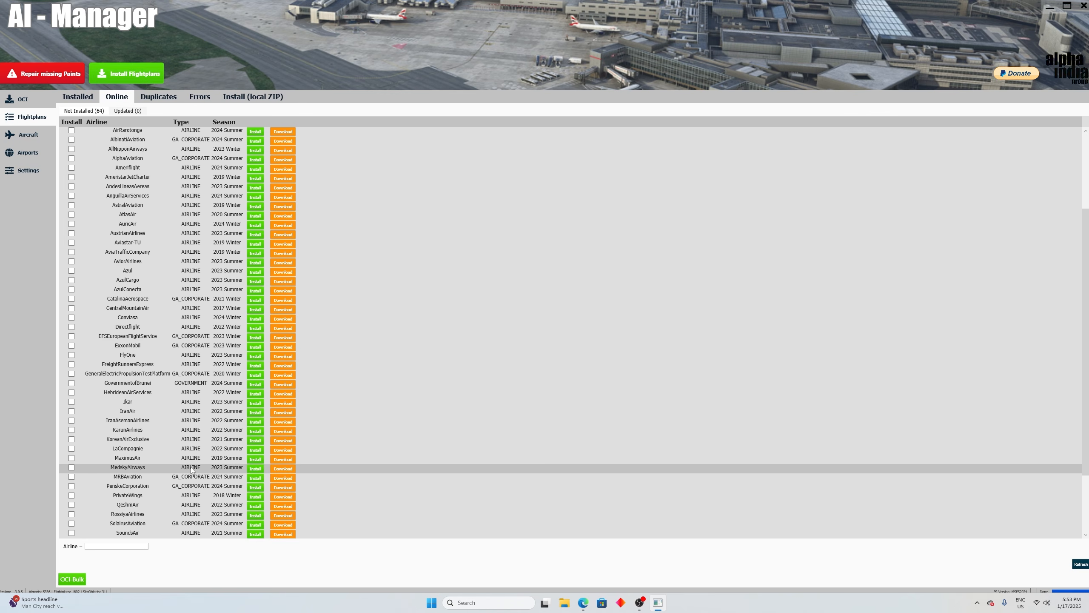
scroll(128, 404, up, 4)
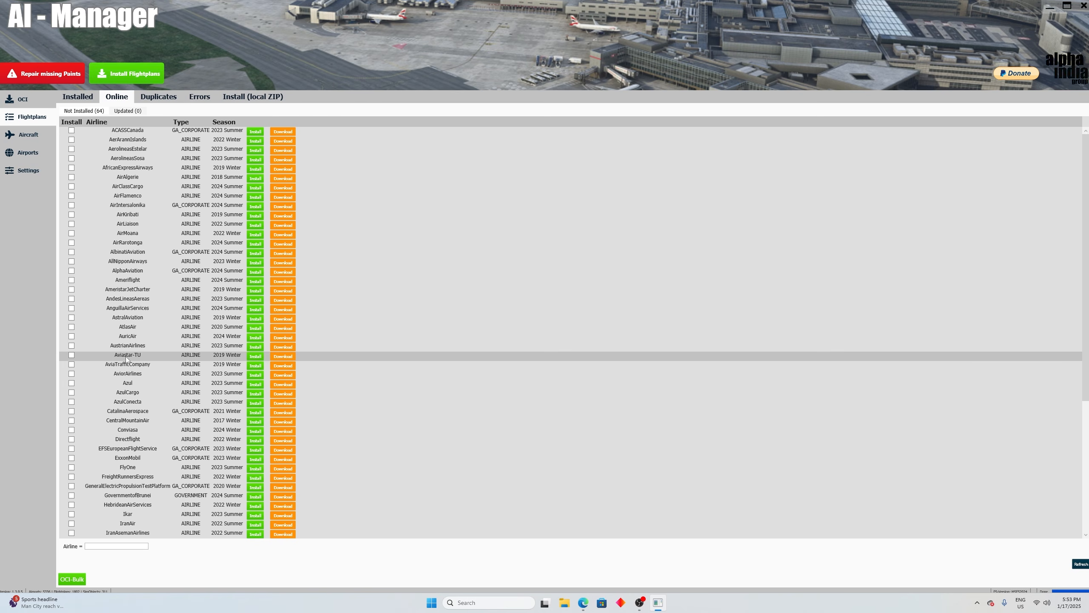
scroll(124, 446, down, 7)
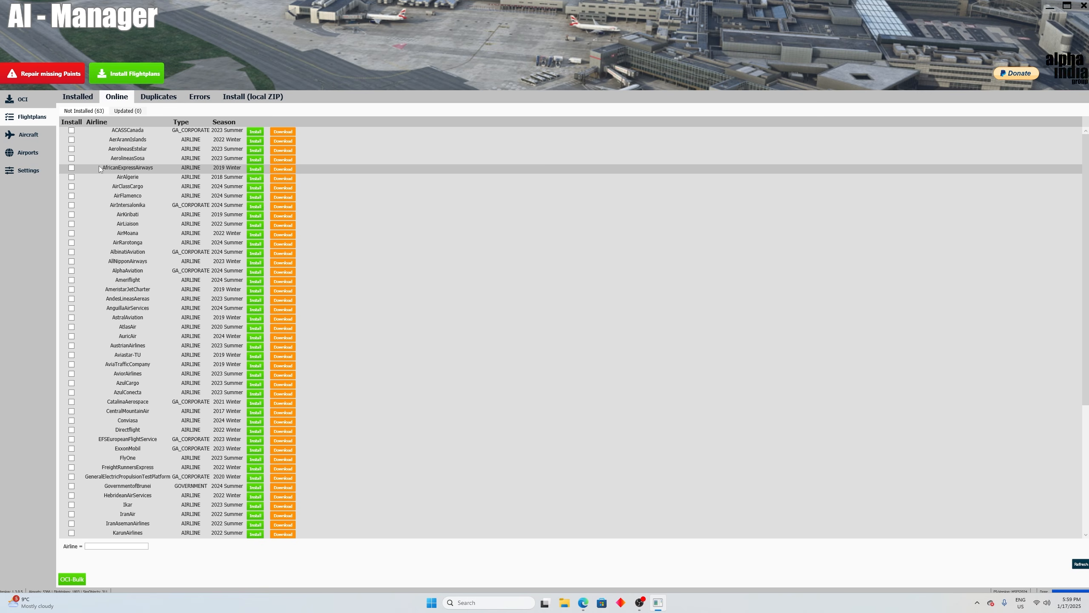
Step: Check the OCI overview and open the general AIGAIM - OCI settings
click(22, 100)
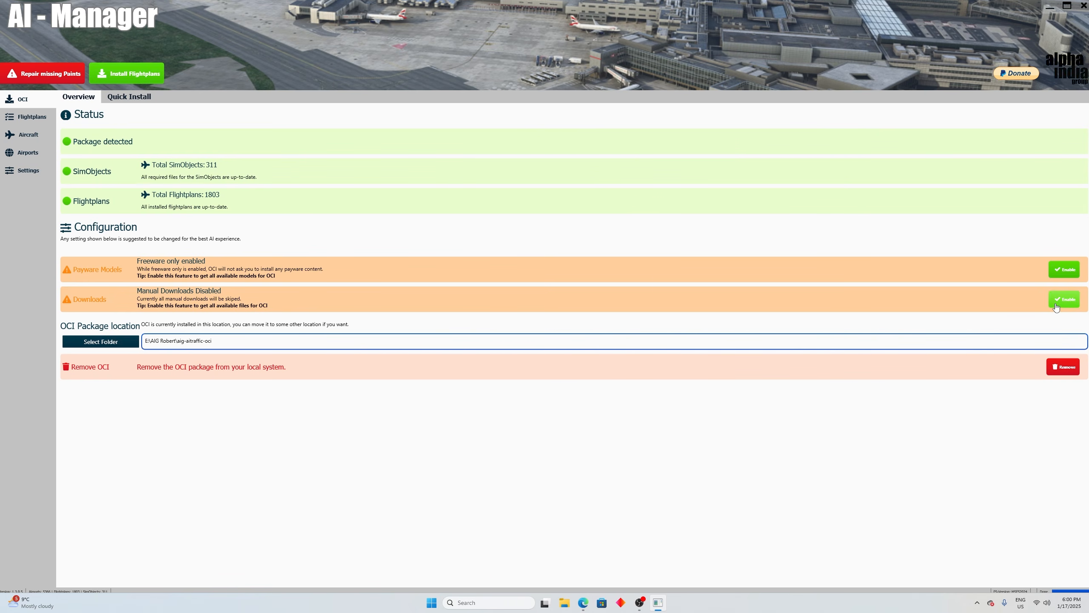
click(30, 117)
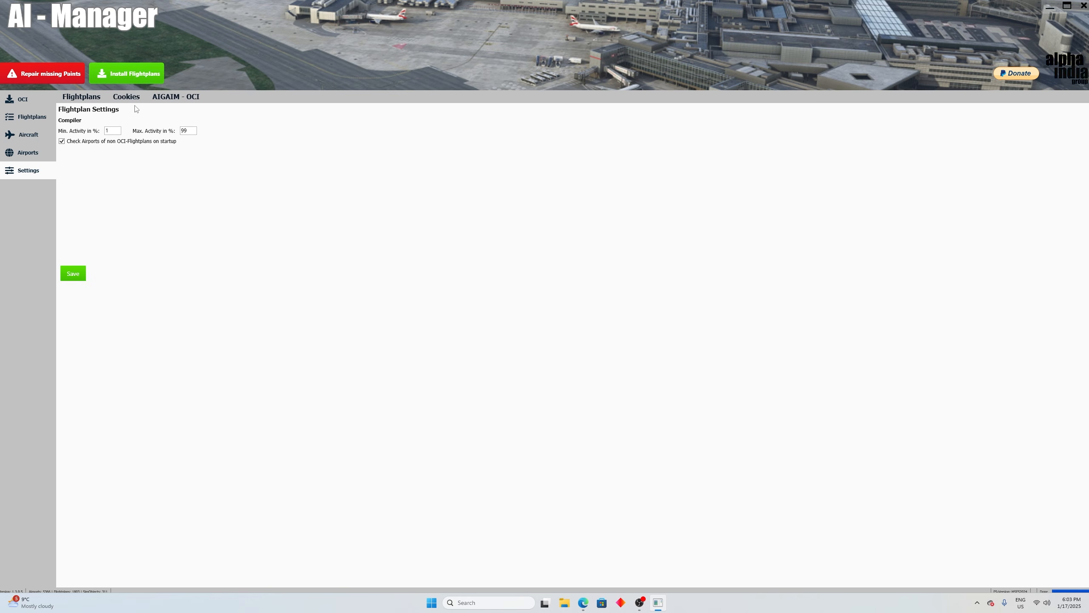
click(176, 97)
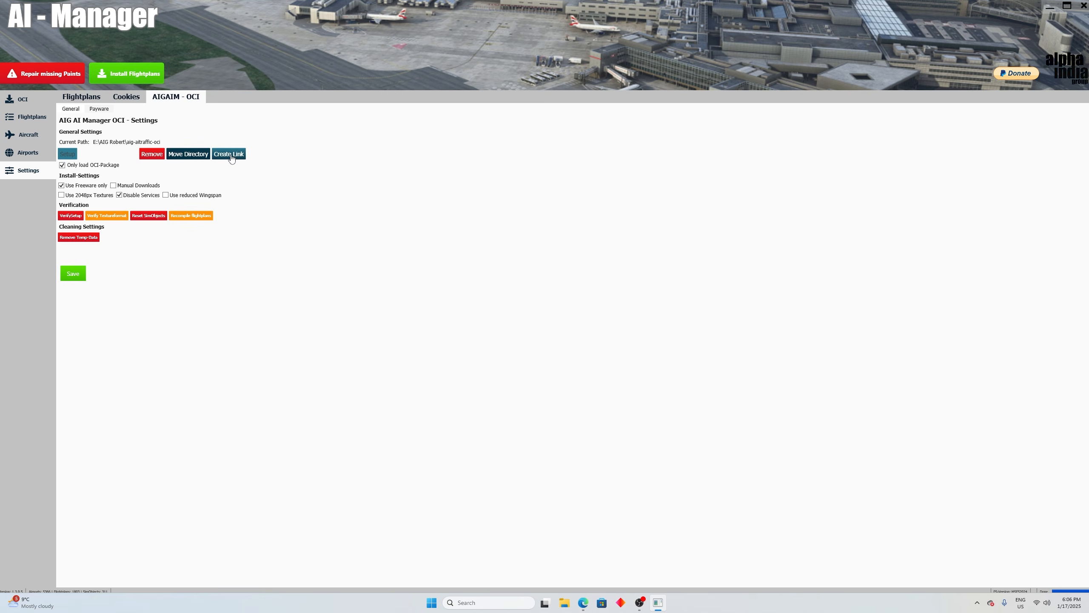
Step: Create a new community link to the aig-aitraffic-oci directory on the Crucial1 (E:) drive and acknowledge the restart notice
click(229, 154)
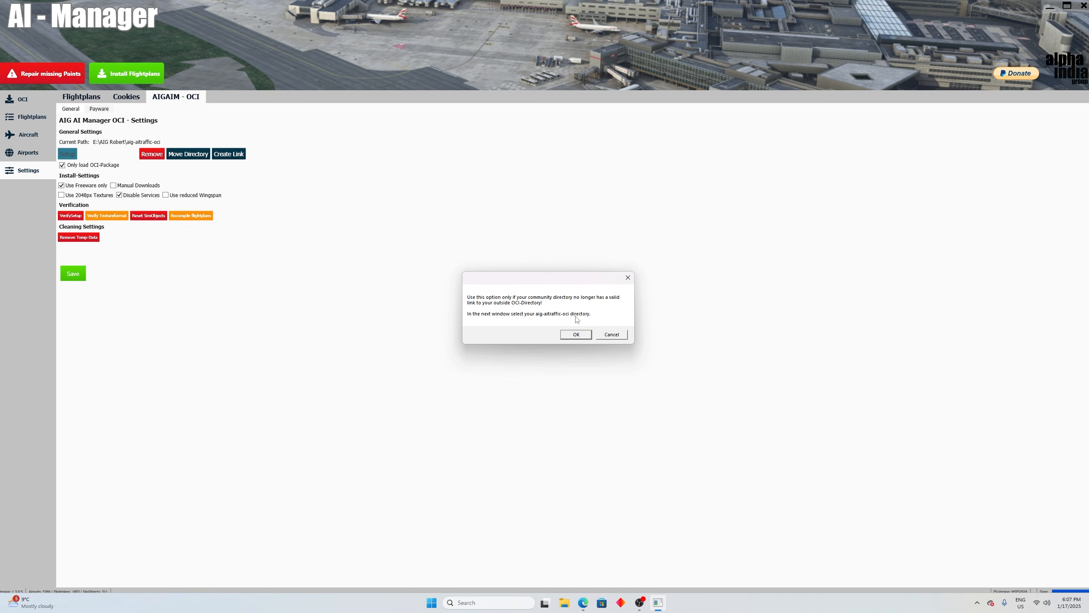
click(576, 334)
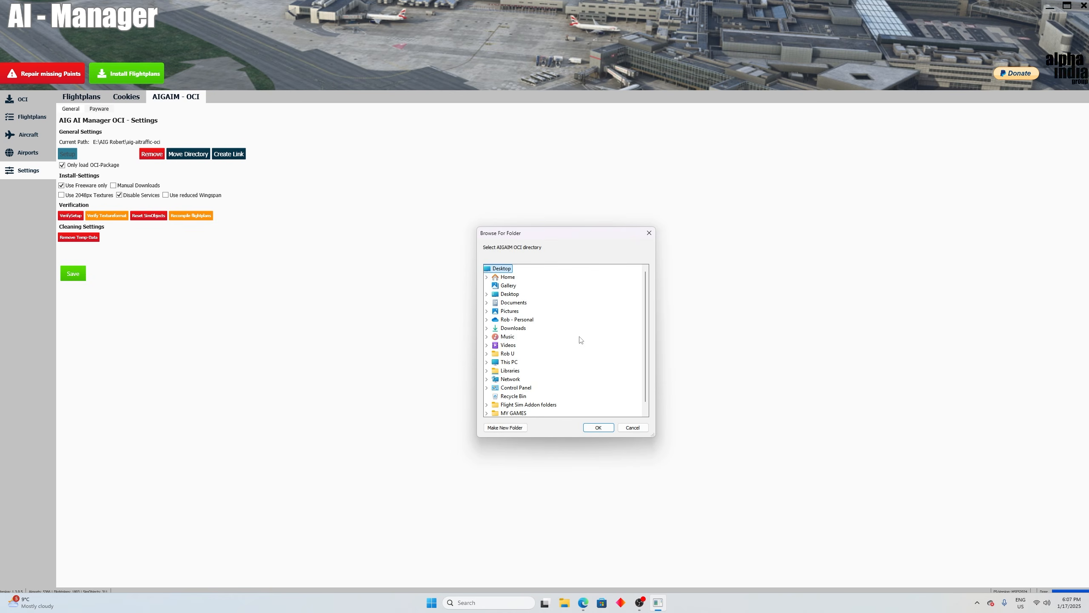
scroll(557, 361, down, 1)
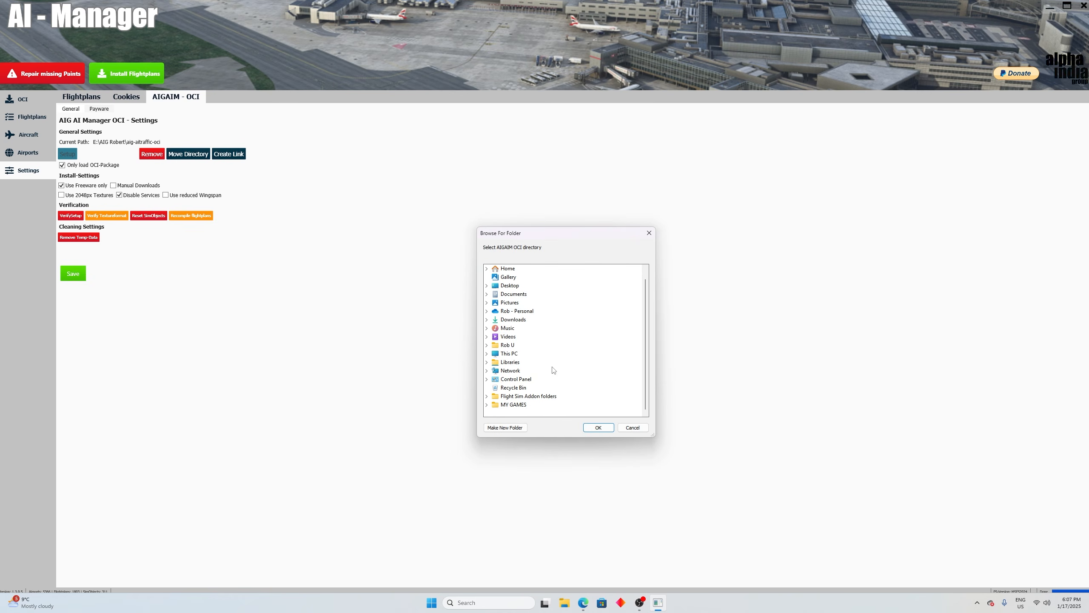
click(487, 353)
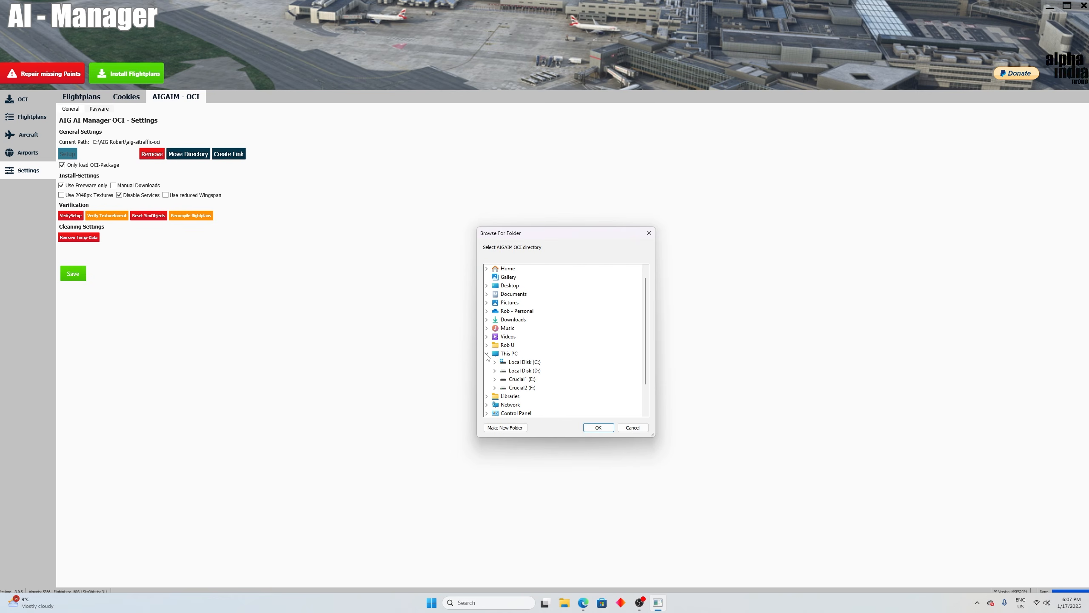
click(495, 378)
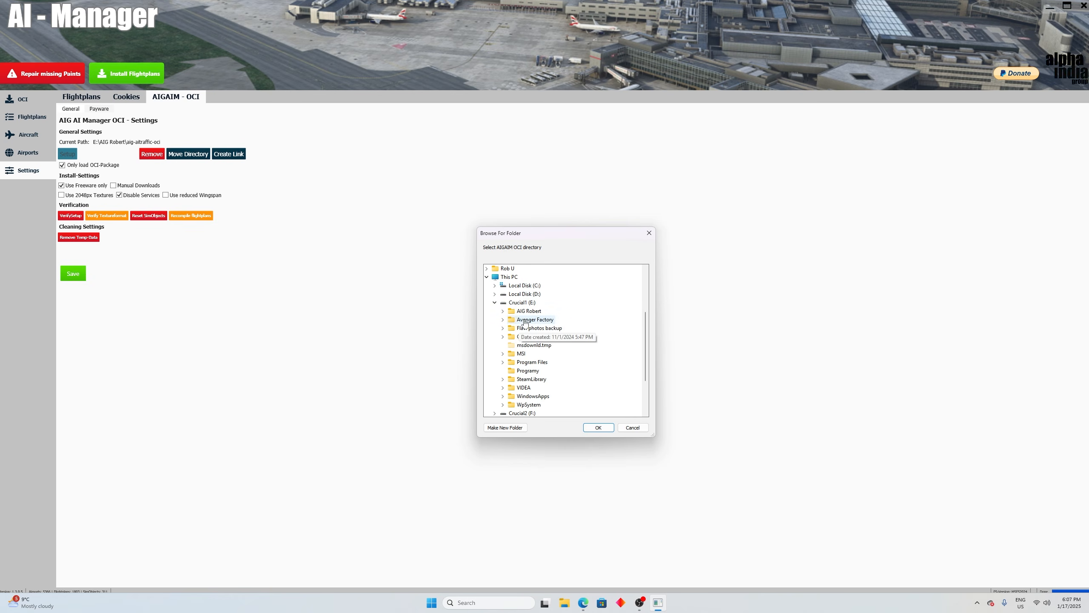
click(502, 310)
click(510, 320)
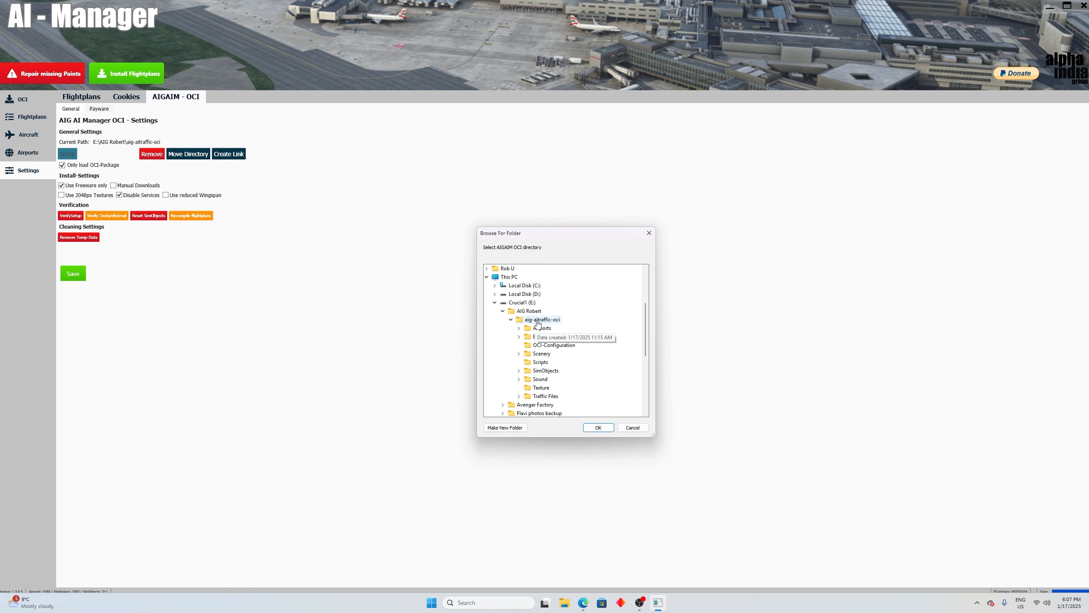
click(538, 321)
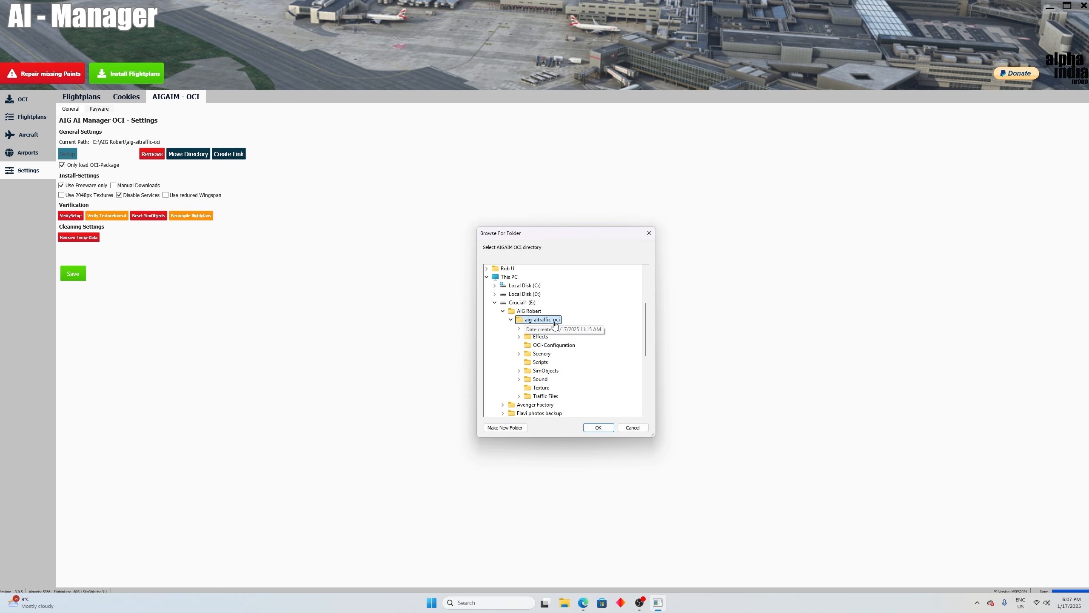
click(598, 428)
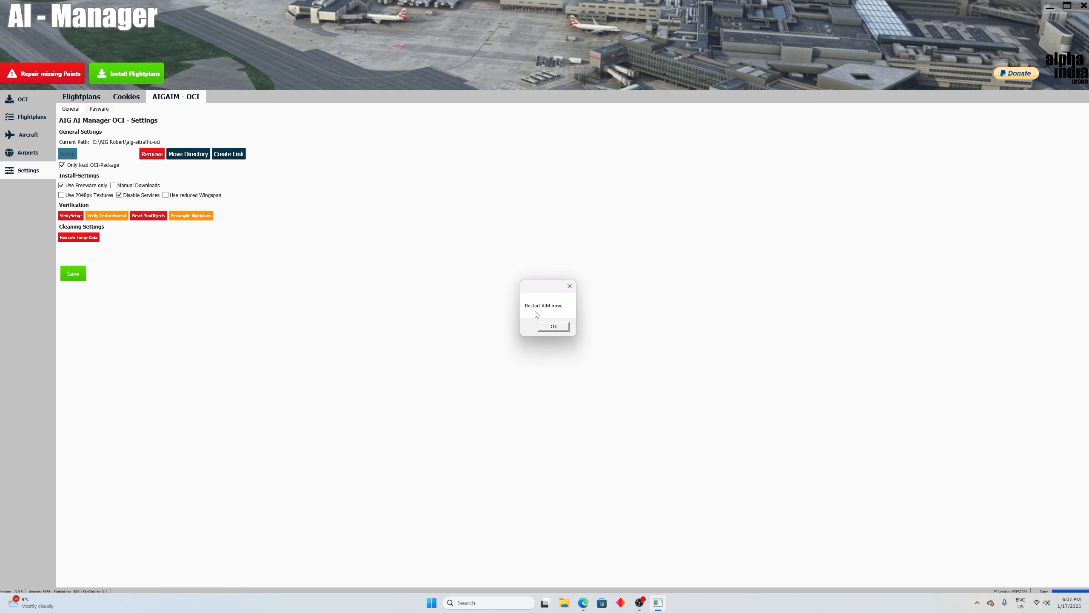
click(556, 328)
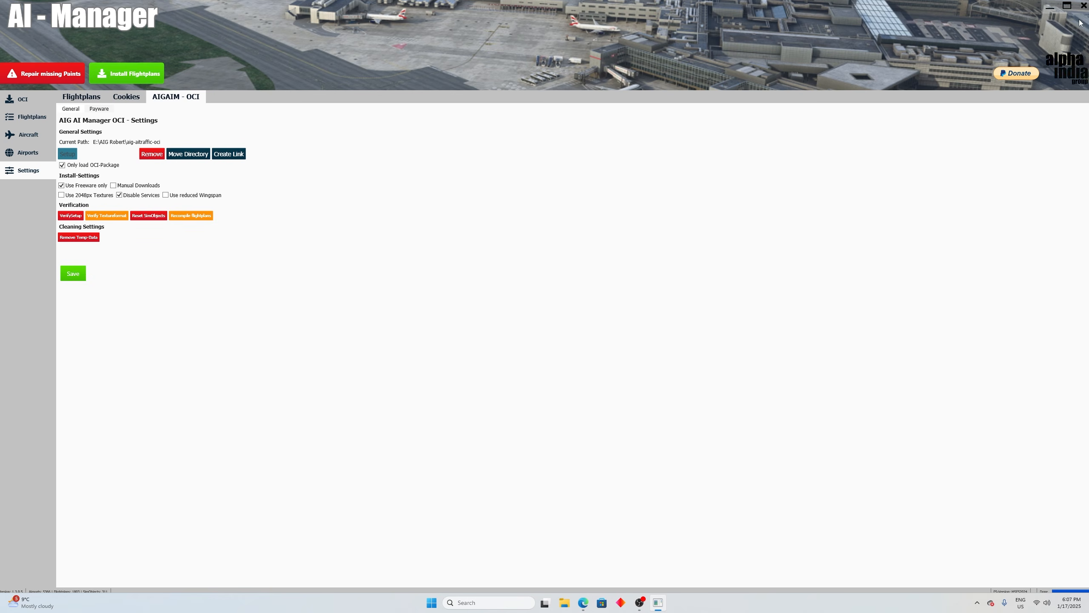
Step: Restart AI Manager from the AIG_AIManager_1.3.0.5 folder in Downloads for MSFS2024, and update the outdated flightplans
click(1086, 7)
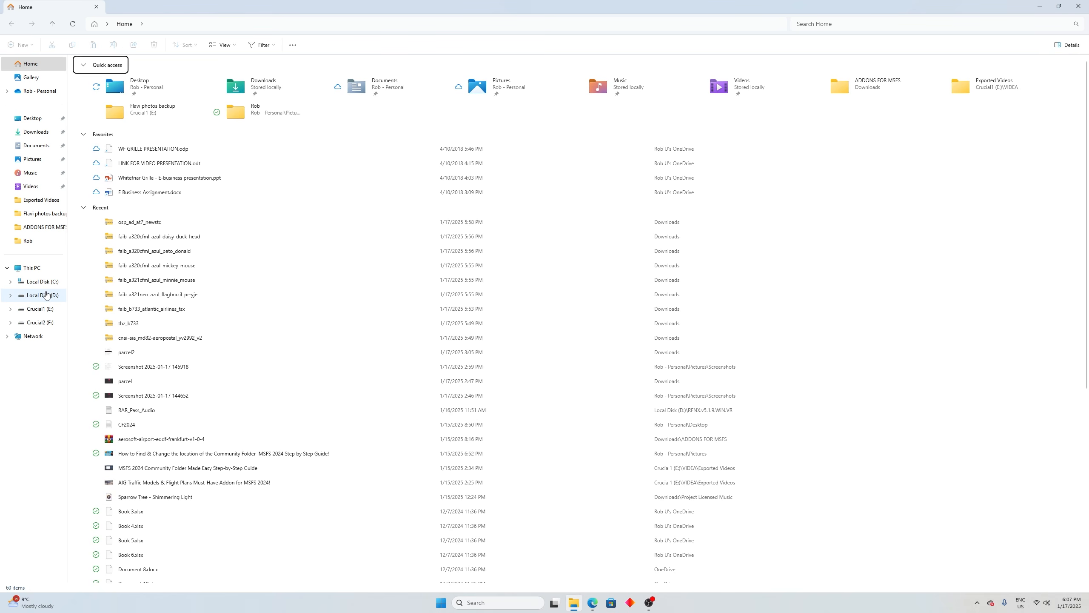
click(38, 137)
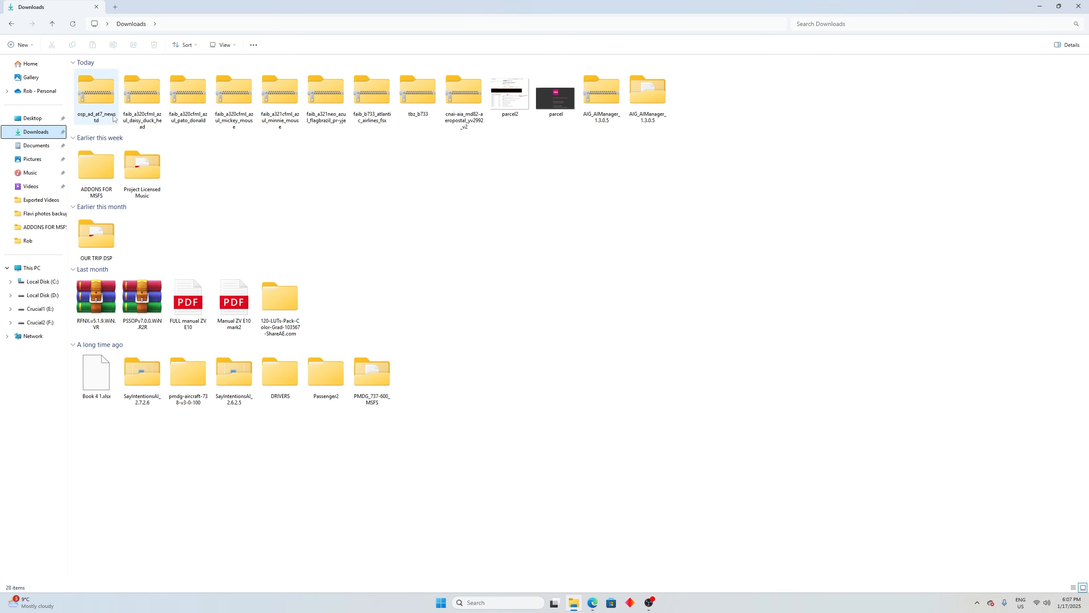
click(638, 96)
double_click(638, 96)
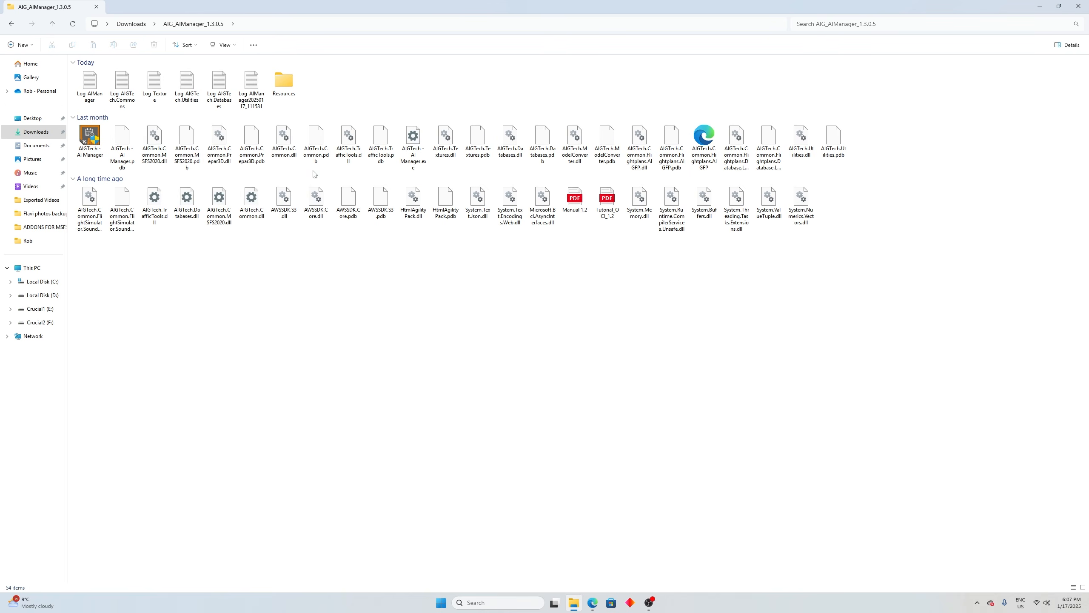
double_click(89, 140)
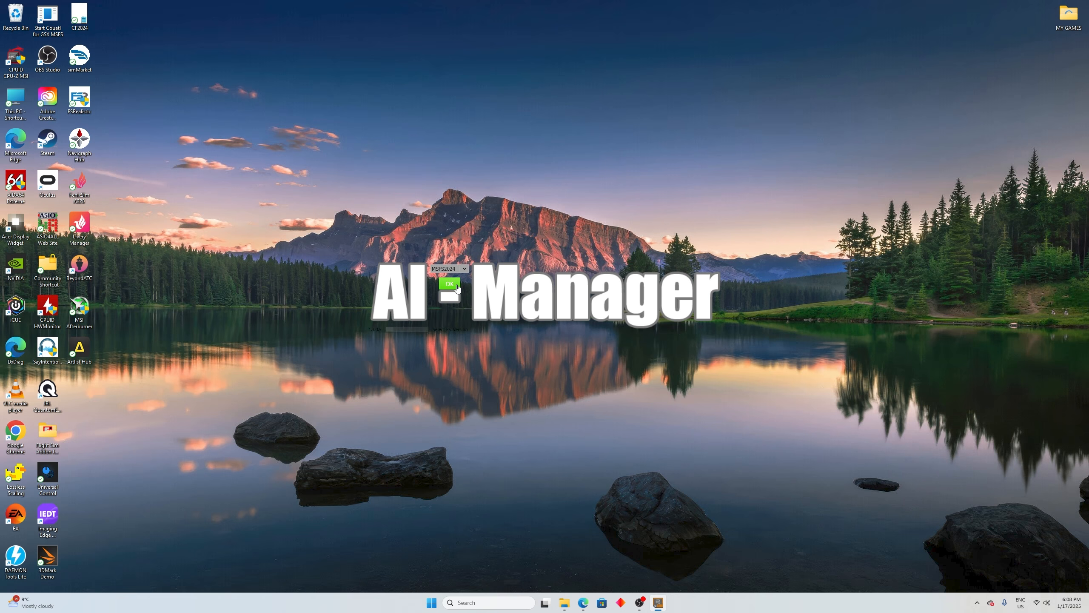
click(457, 288)
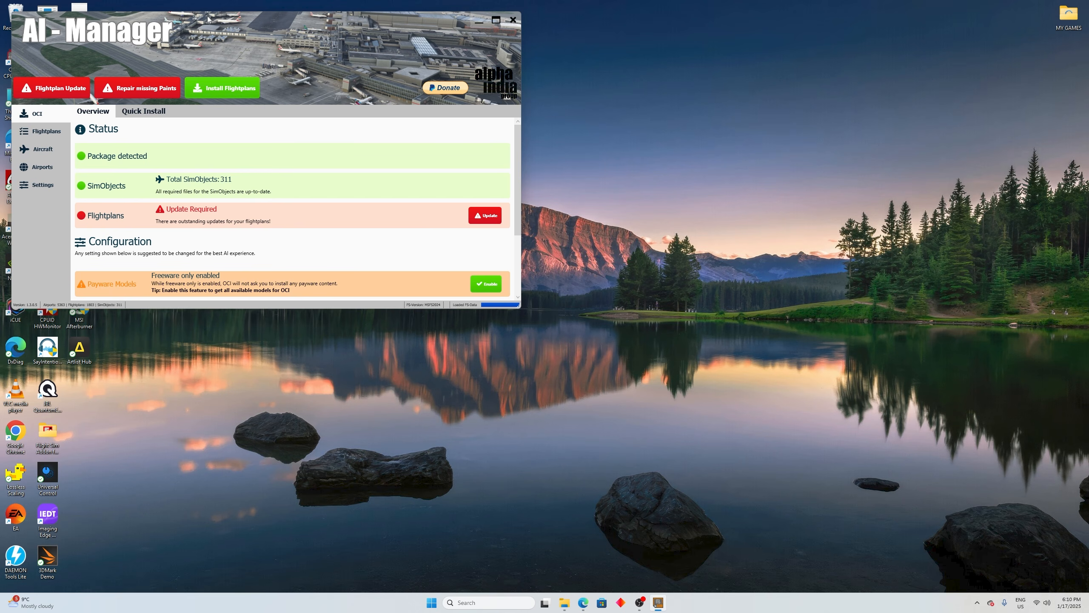
drag(211, 17, 502, 157)
click(785, 165)
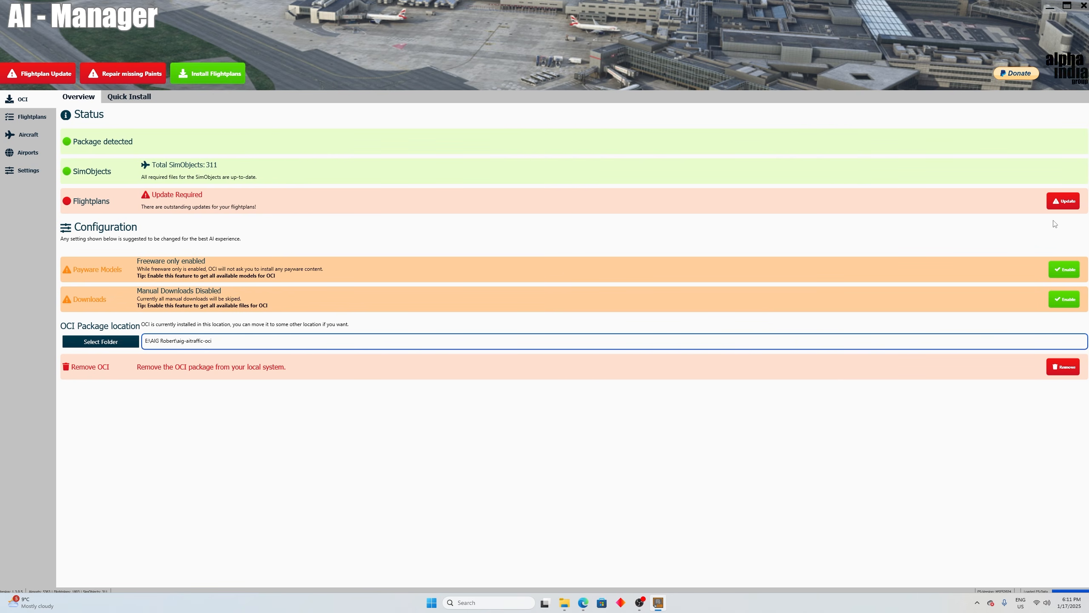
click(1065, 202)
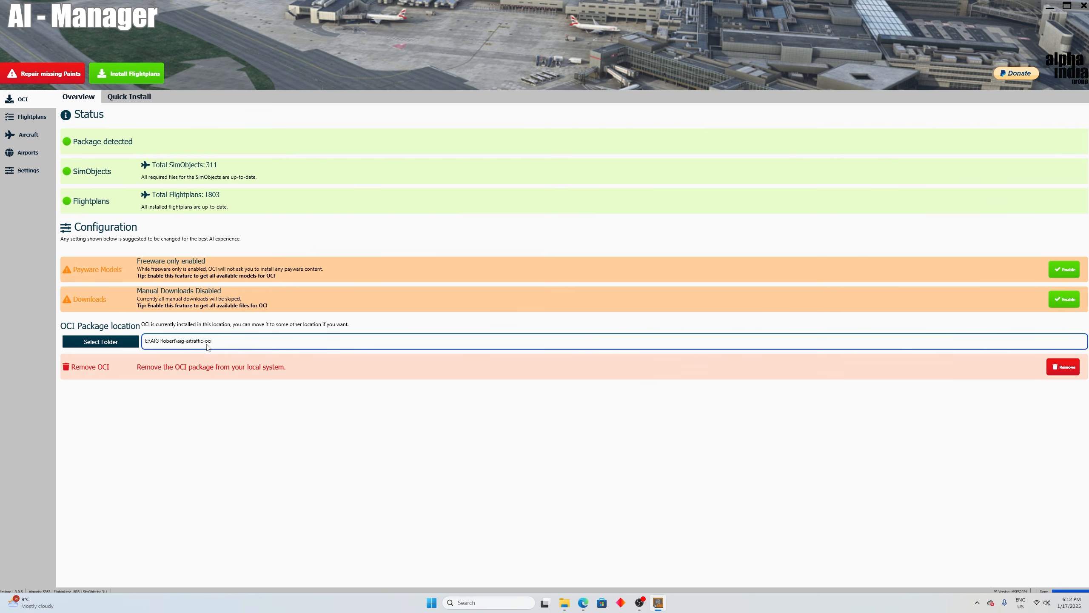
Step: Check the simulator's Community folder for the AIG packages in an icon view, with AI Manager minimised, and close the folder
click(1050, 6)
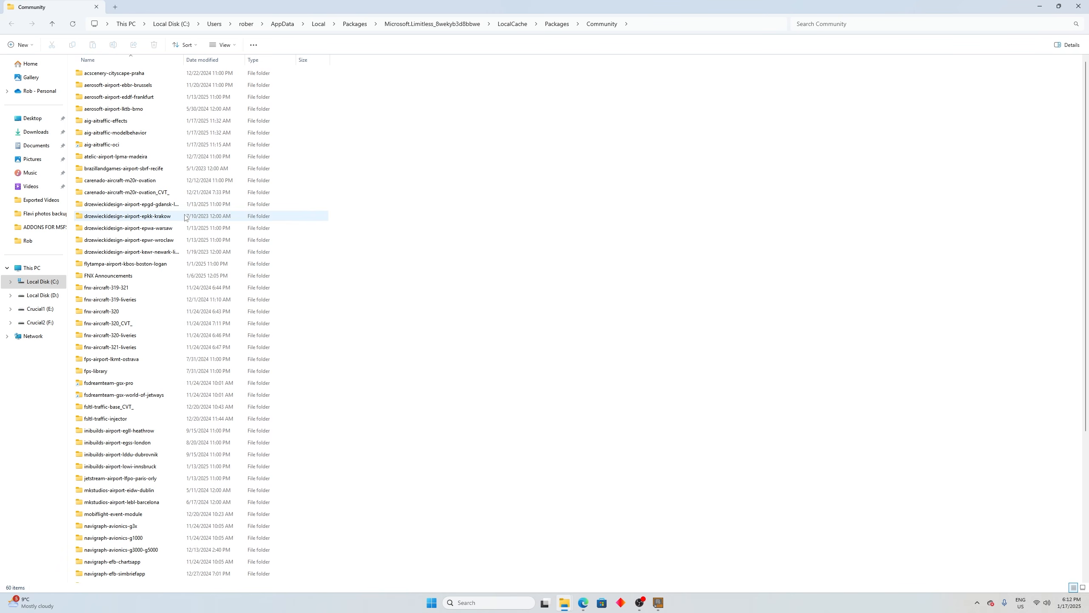
click(229, 46)
click(232, 92)
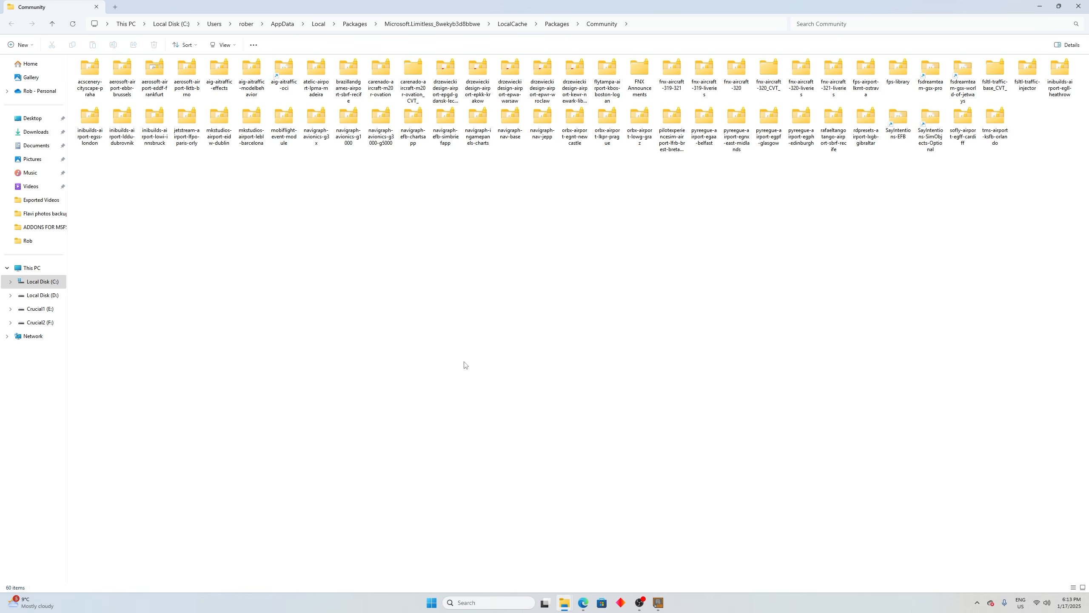
click(1080, 7)
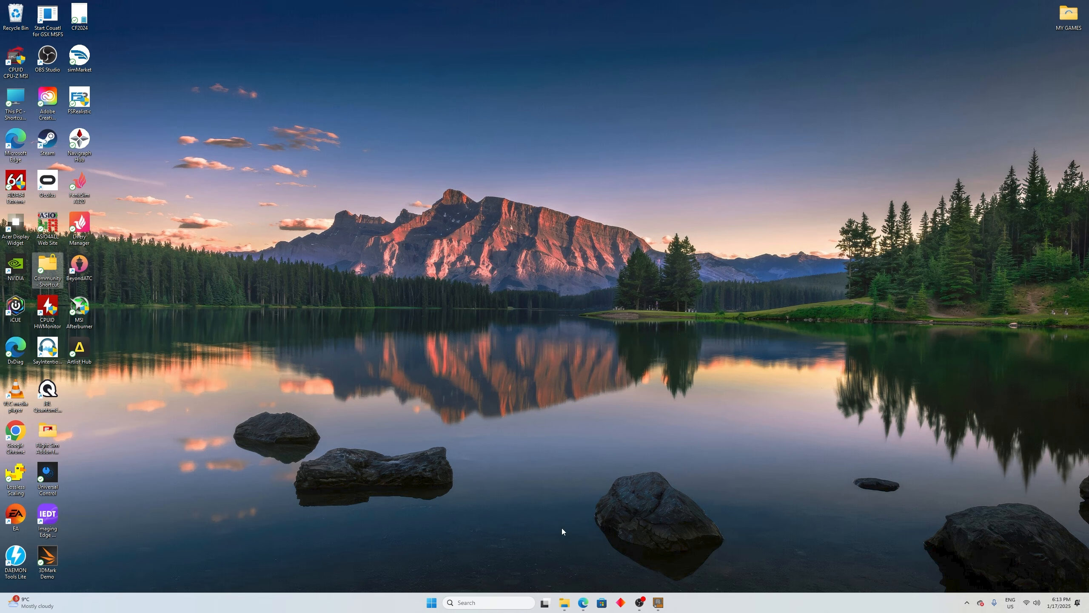
Step: Switch to the browser, download AIG Traffic Controller from the Alpha India Group Software page, and extract the AIG_TrafficController archive in Downloads
click(583, 603)
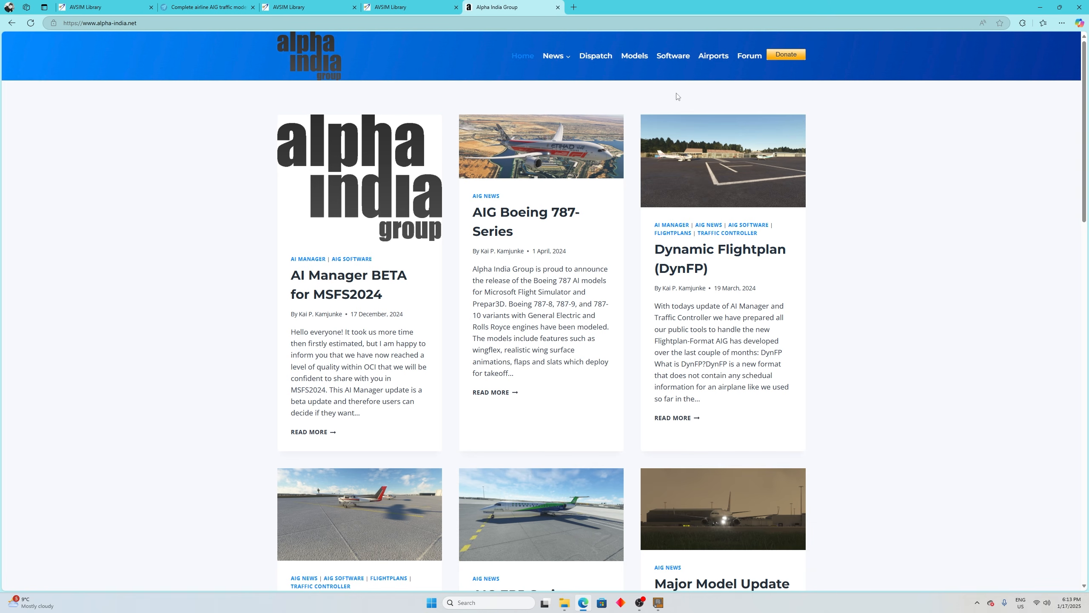
click(678, 58)
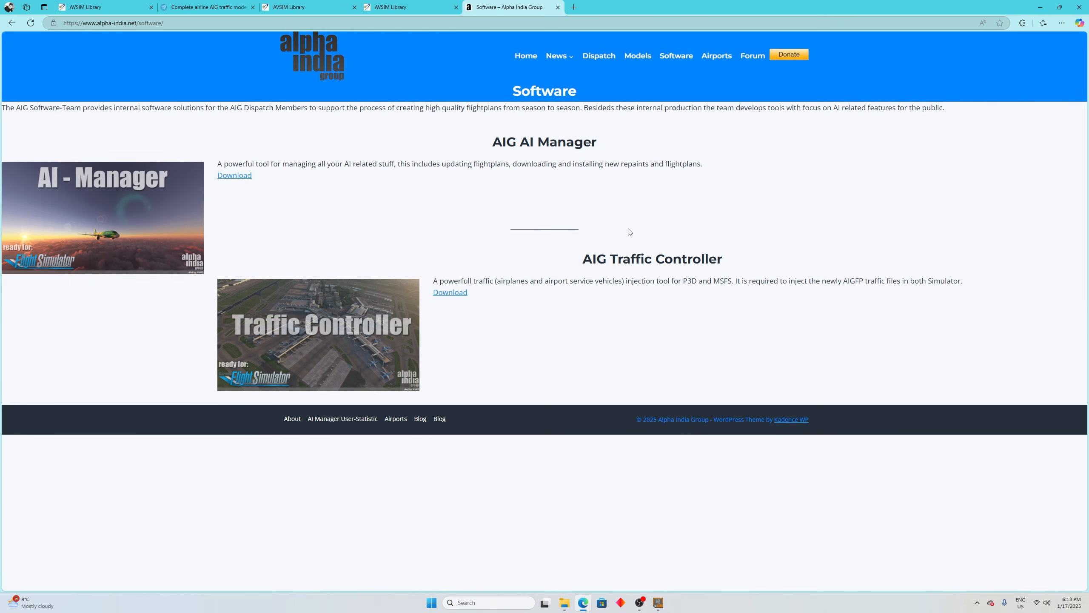
click(451, 294)
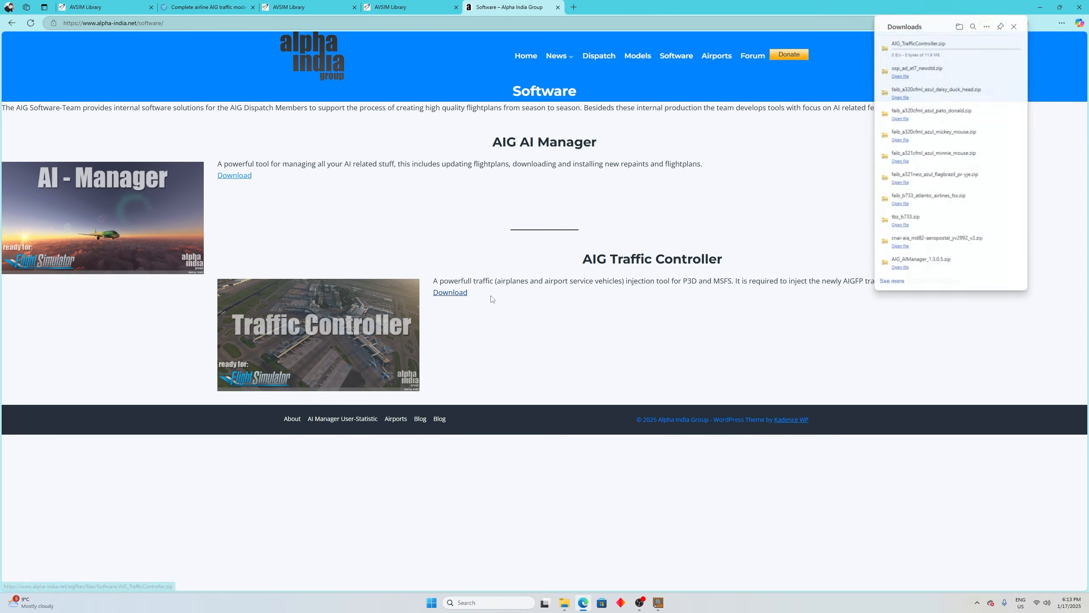
click(1020, 64)
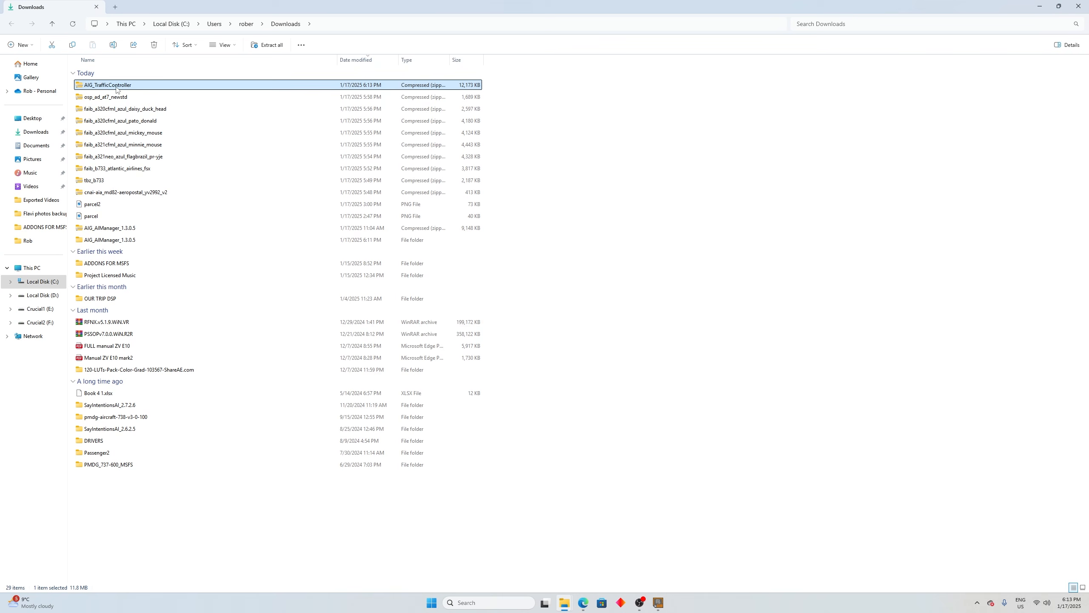
right_click(111, 87)
click(184, 274)
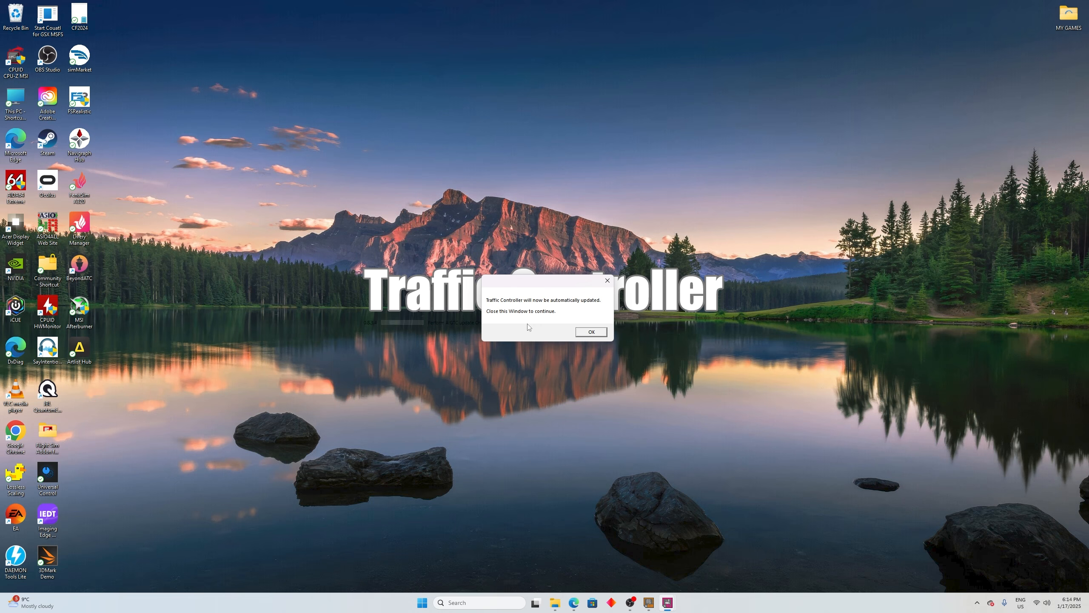
Step: Let Traffic Controller update itself, answer No to the Prepar3D autostart question, and open the simulator version choices
click(591, 332)
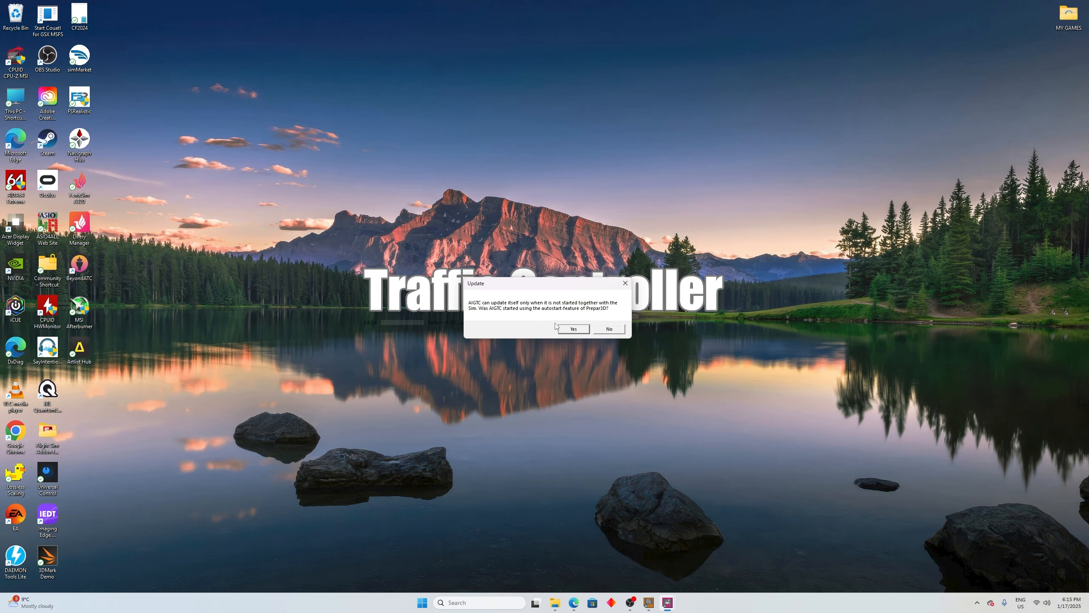
click(614, 329)
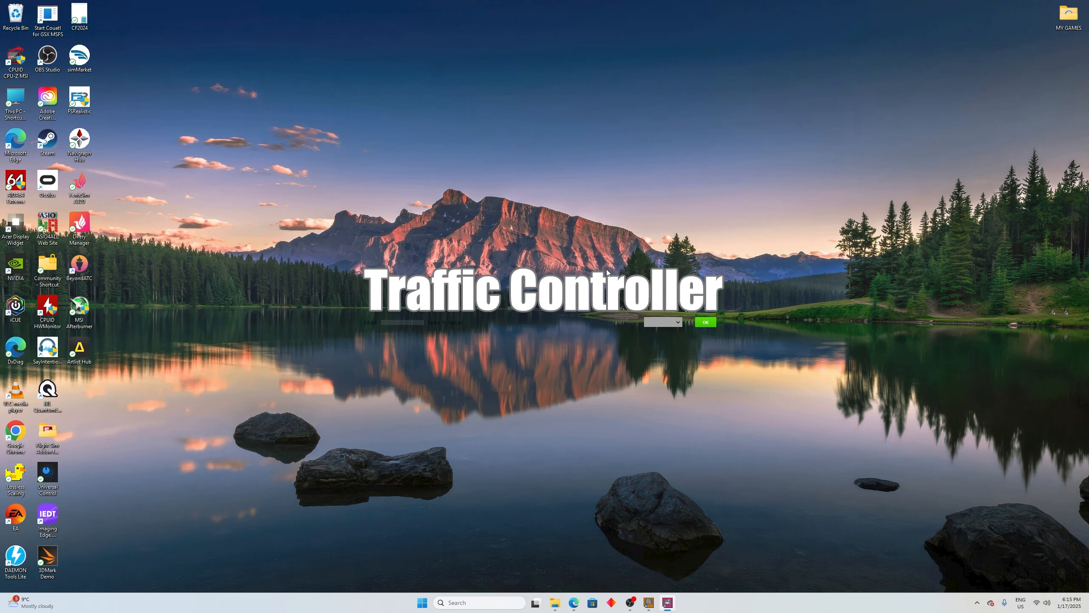
click(677, 322)
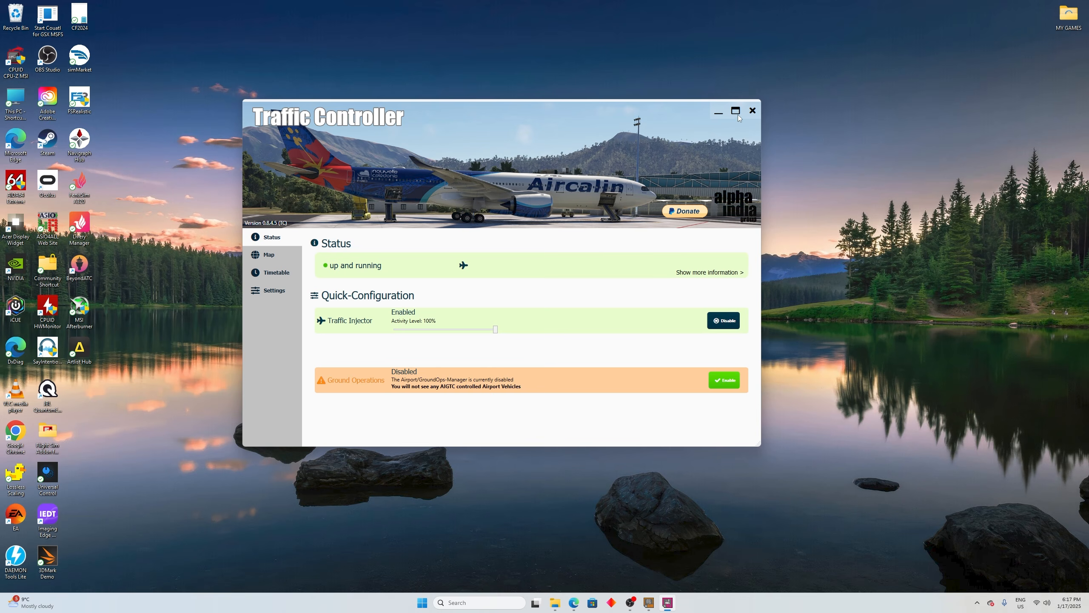
Step: Maximise Traffic Controller and open its settings
click(737, 111)
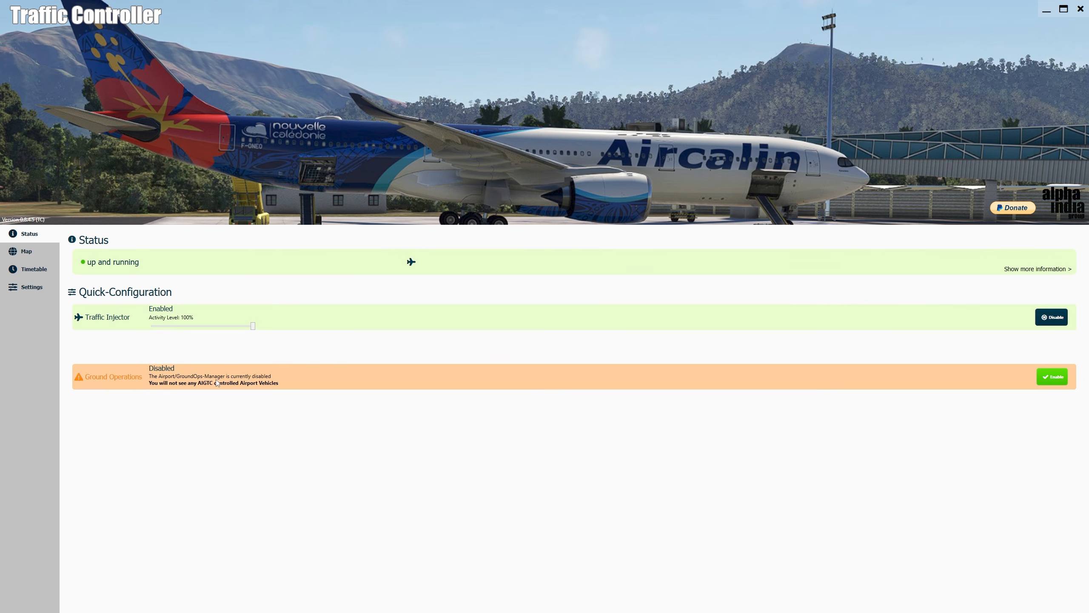
click(30, 288)
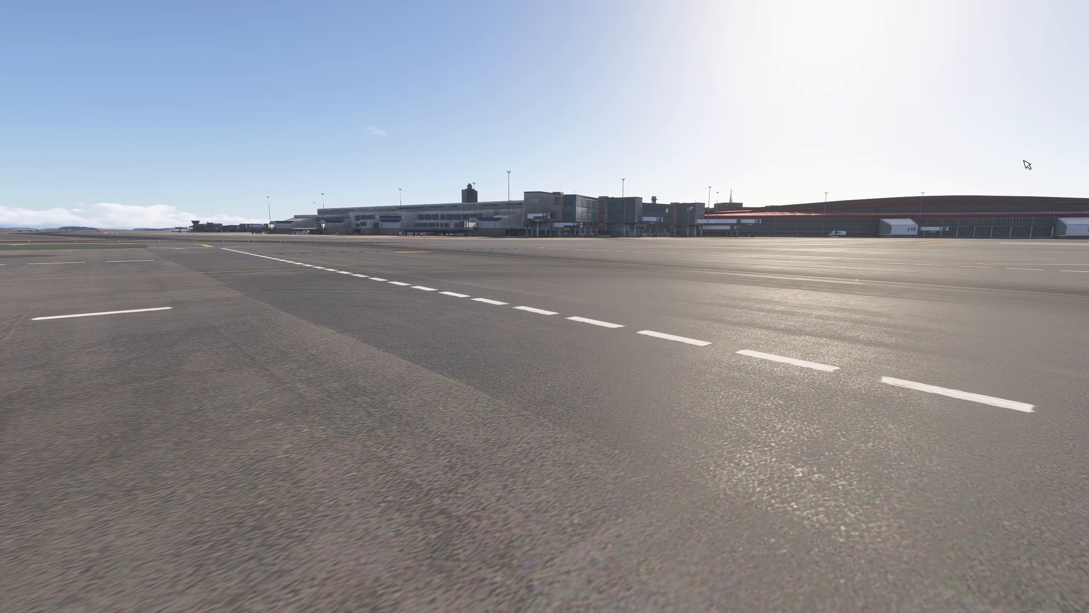
Step: Switch from the simulator to the AIG_TrafficController folder, launch Traffic Controller, and start it with the simulator version selected
key(r)
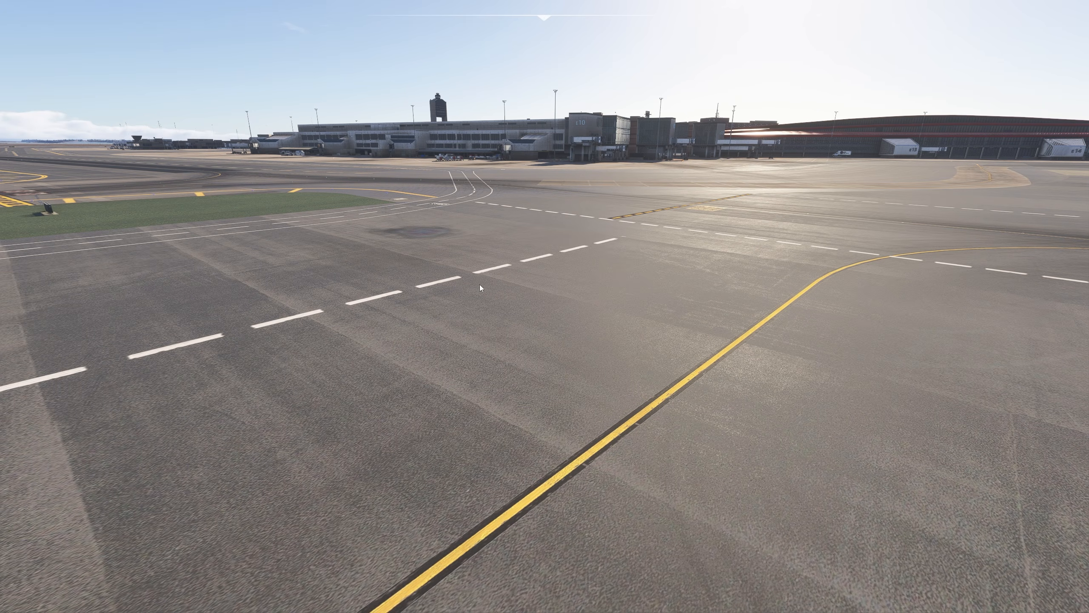
key(alt+Tab)
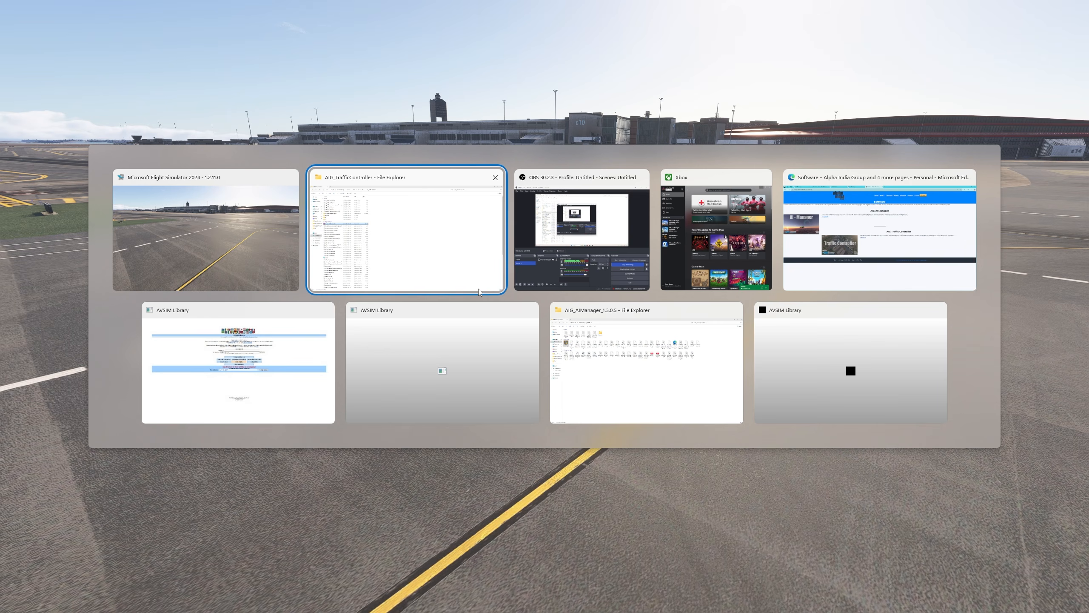
double_click(101, 216)
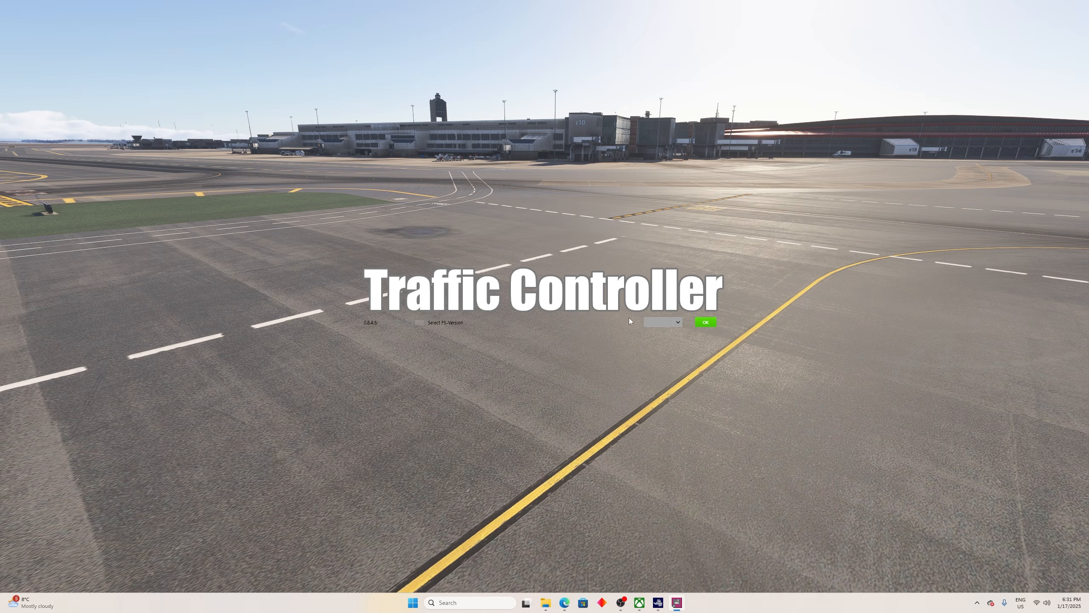
click(676, 325)
click(666, 341)
click(708, 324)
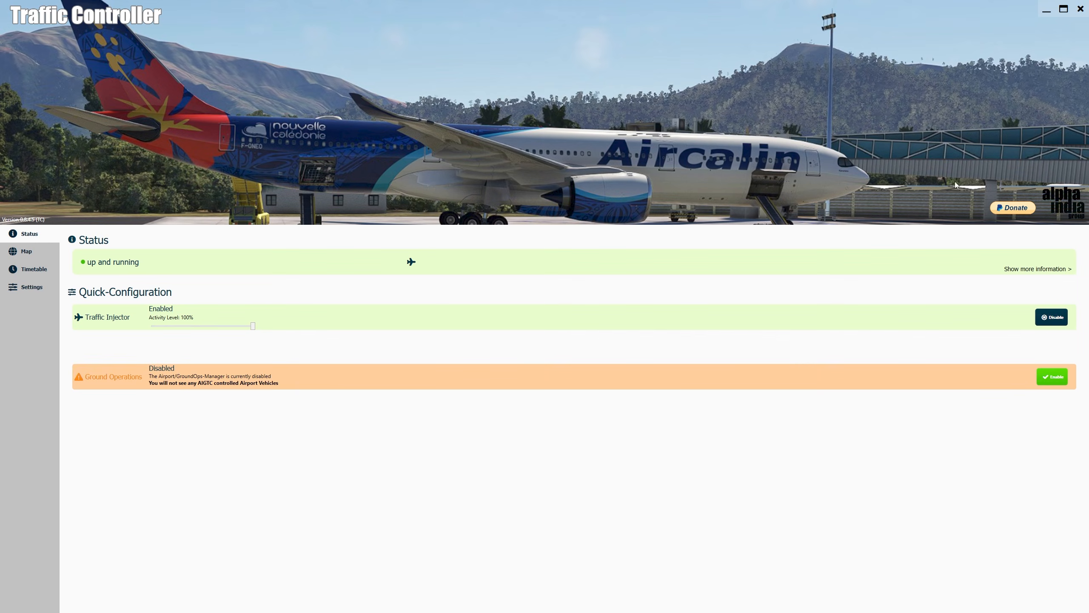
Step: Restore Traffic Controller to a smaller window and reposition it over the simulator so the injected airport traffic can be viewed
click(1064, 9)
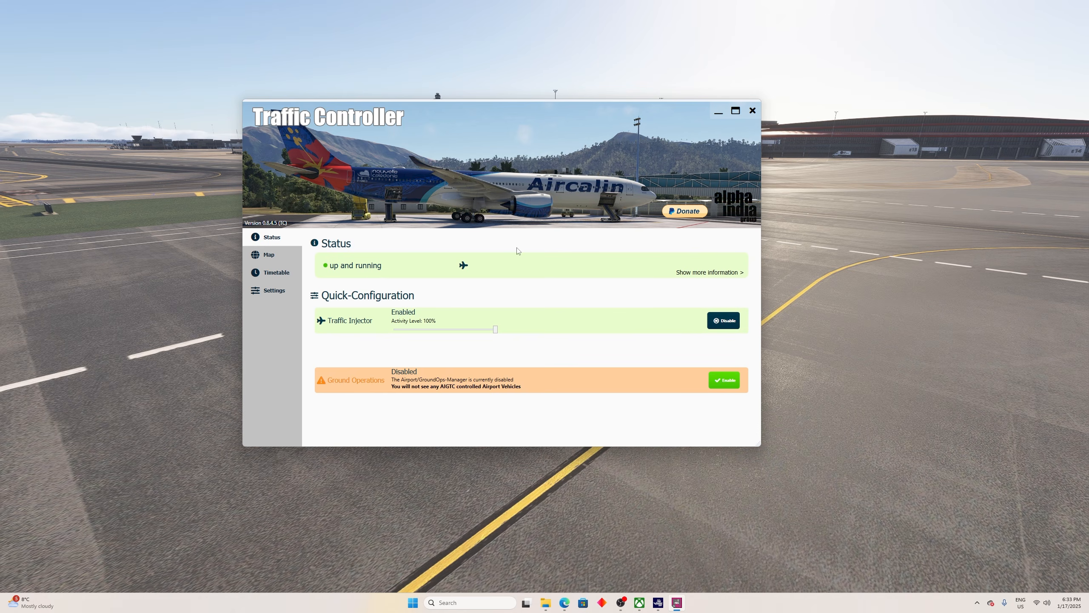
drag(404, 137, 635, 143)
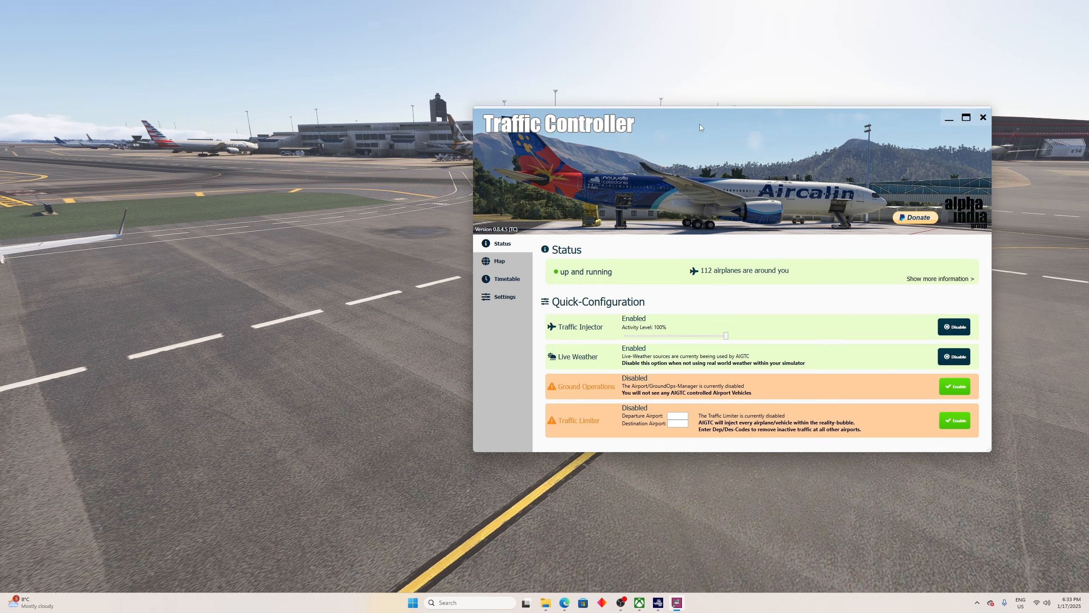
drag(791, 115, 522, 155)
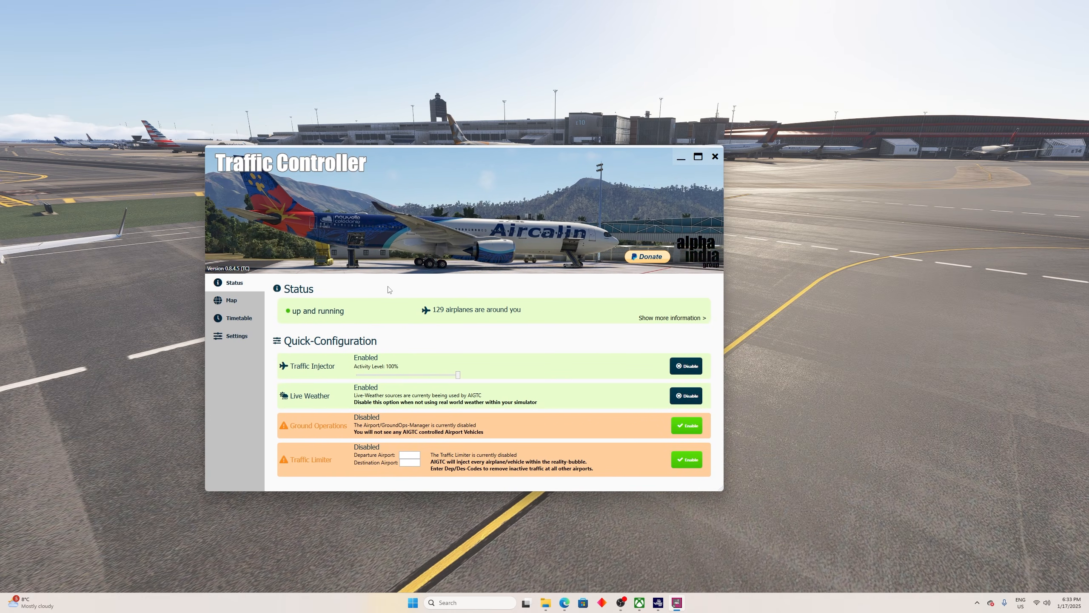